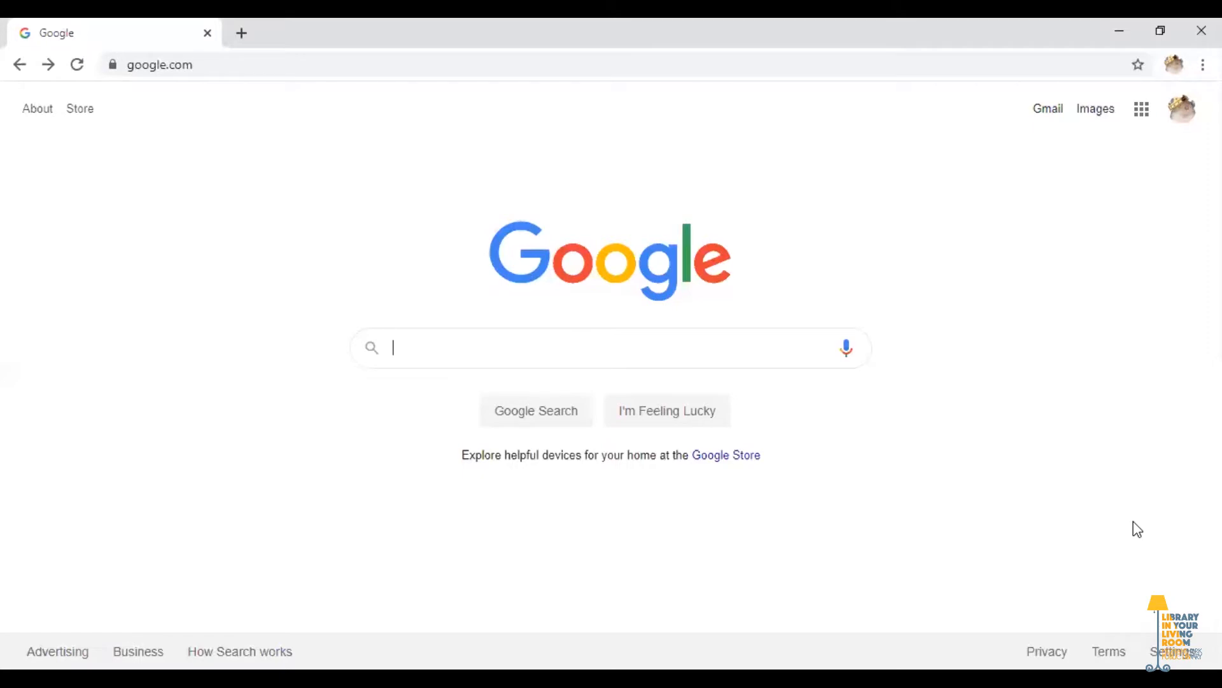
Go from the Google home page through Google Sheets to Google Forms and create a blank form
{"action": "left_click", "coordinate": [1142, 111]}
{"action": "scroll", "coordinate": [1105, 279], "scroll_direction": "down", "scroll_amount": 1}
{"action": "scroll", "coordinate": [1105, 278], "scroll_direction": "down", "scroll_amount": 1}
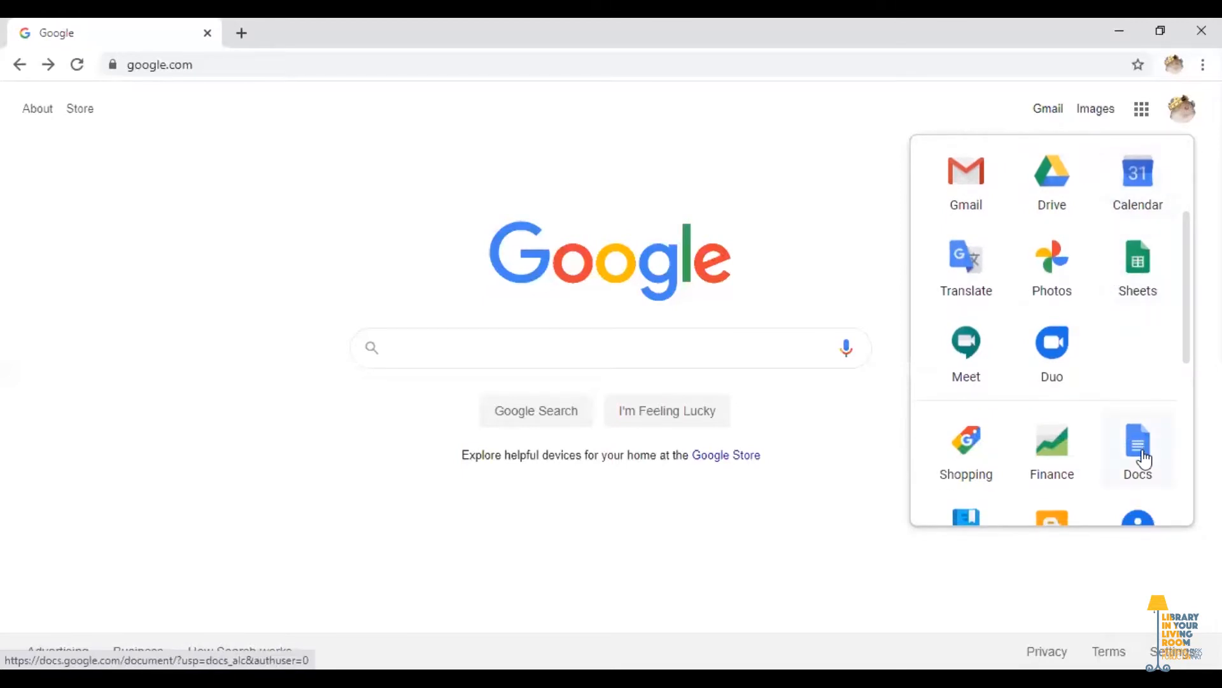
{"action": "left_click", "coordinate": [1143, 261]}
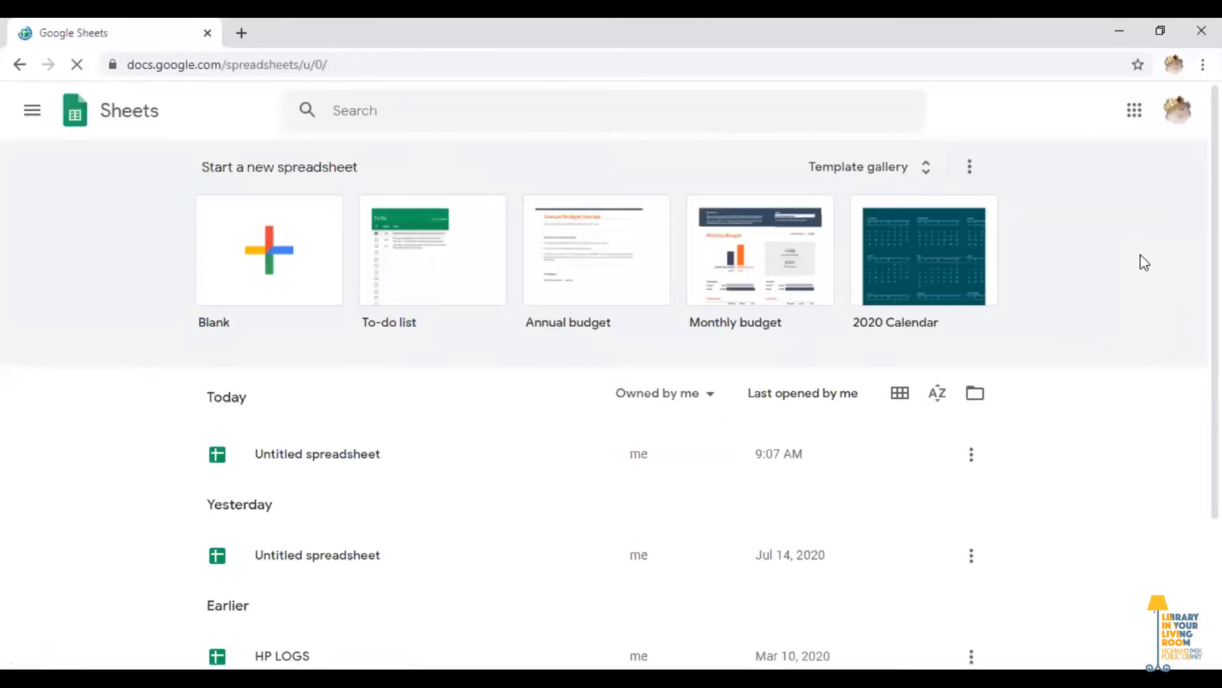
{"action": "left_click", "coordinate": [33, 112]}
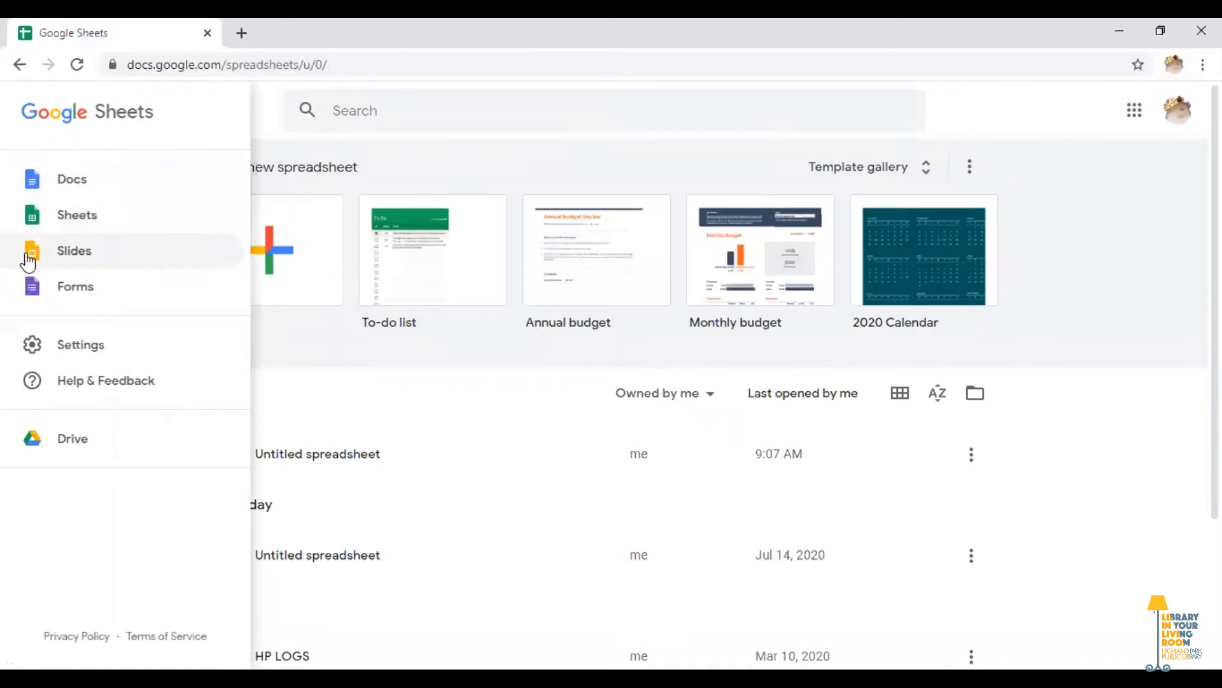
{"action": "left_click", "coordinate": [29, 295]}
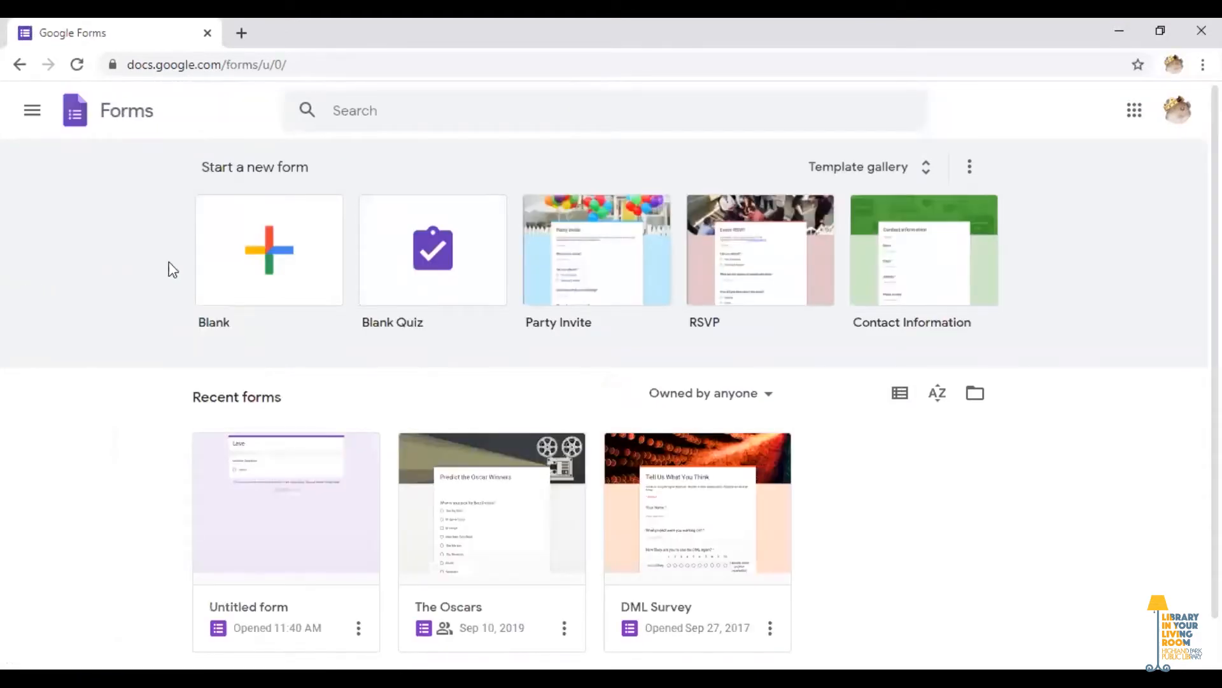
{"action": "left_click", "coordinate": [266, 254]}
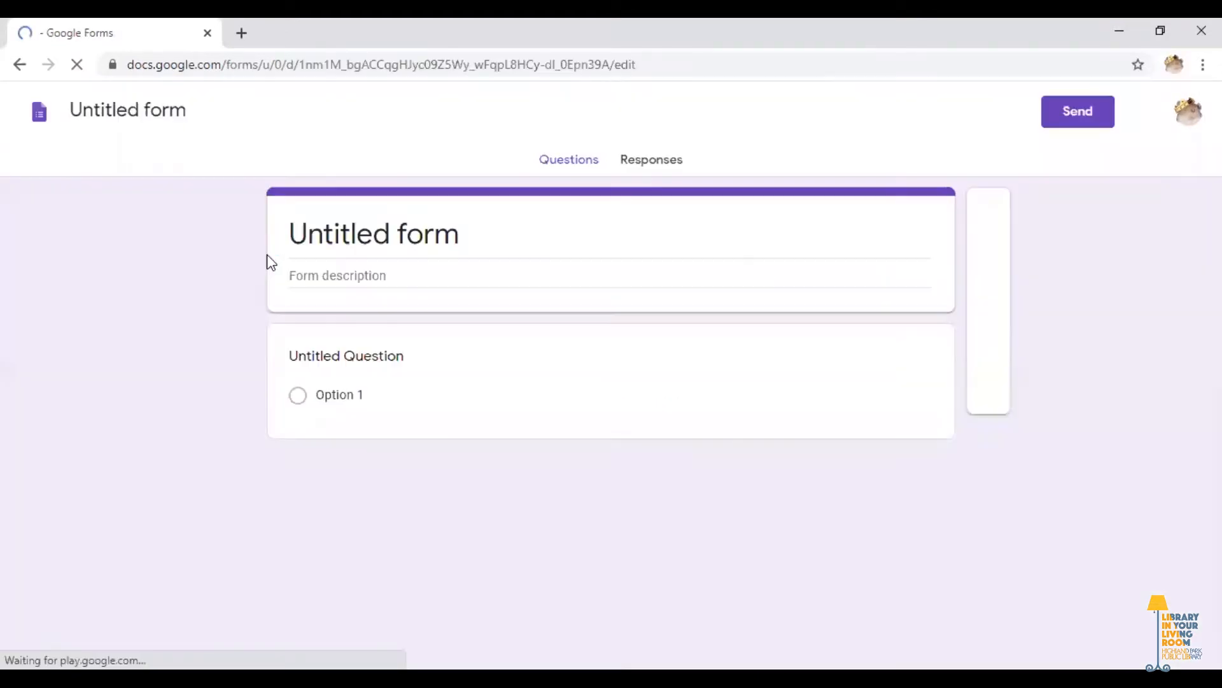
Title the form "Layered Survey"
{"action": "left_click", "coordinate": [407, 233]}
{"action": "type", "text": "L"}
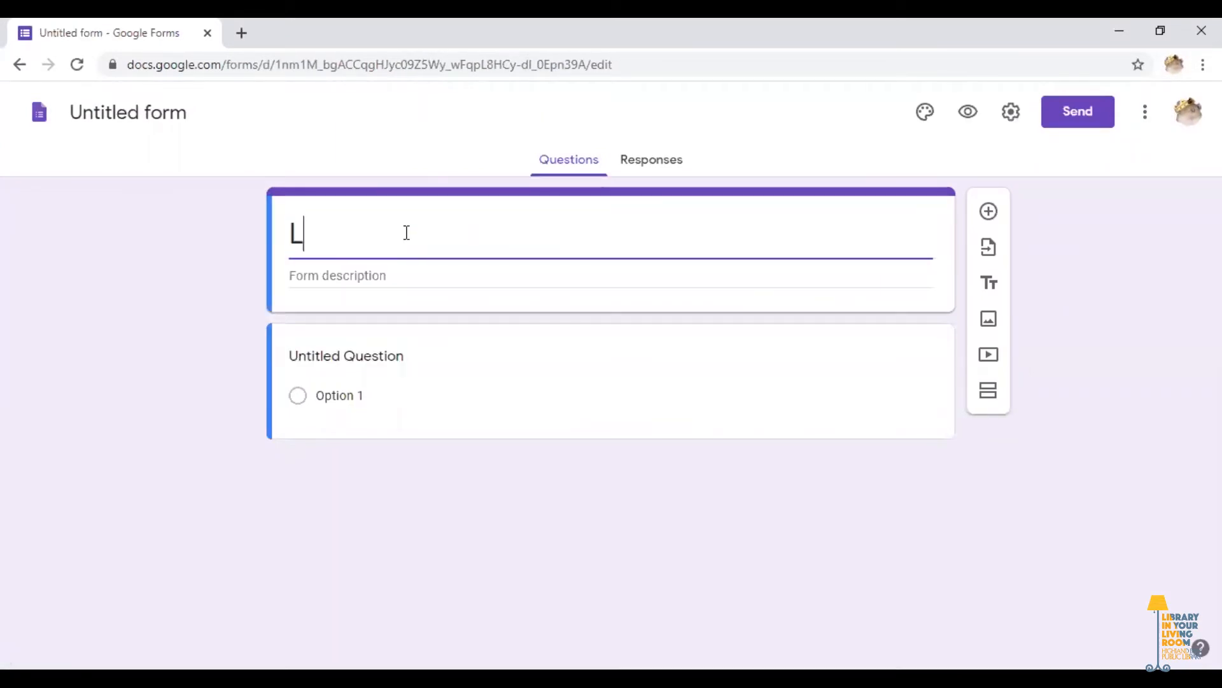
{"action": "type", "text": "ayered D"}
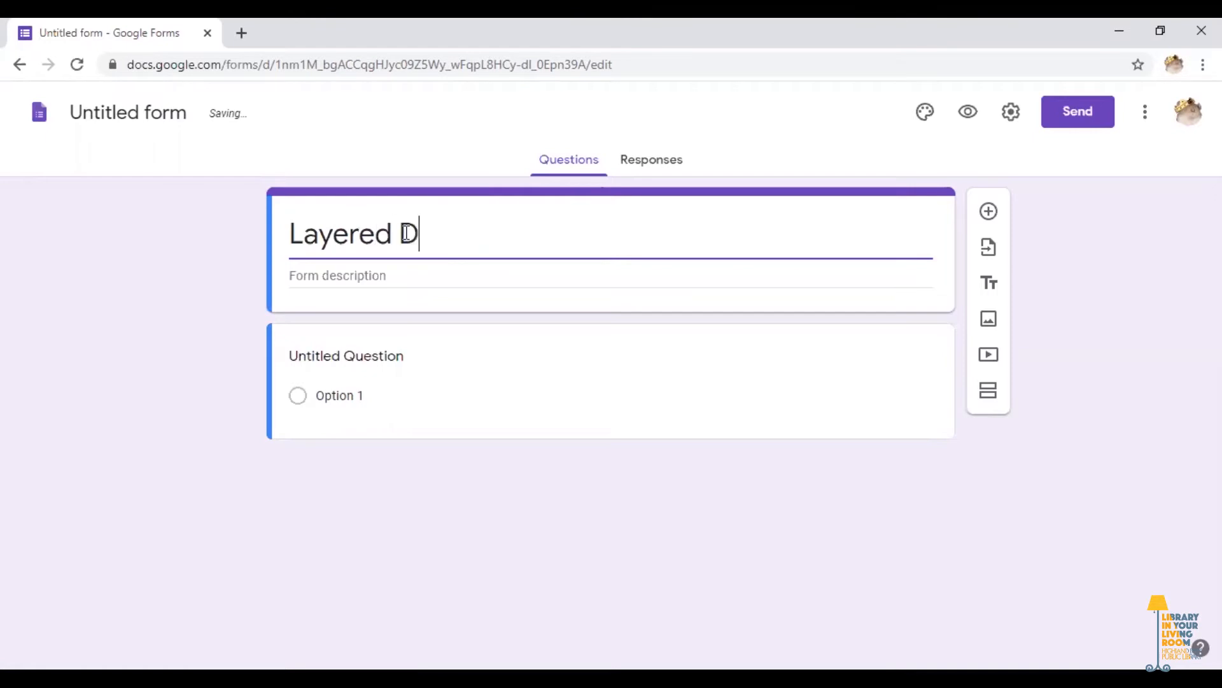
{"action": "key", "text": "BackSpace"}
{"action": "type", "text": "Survey"}
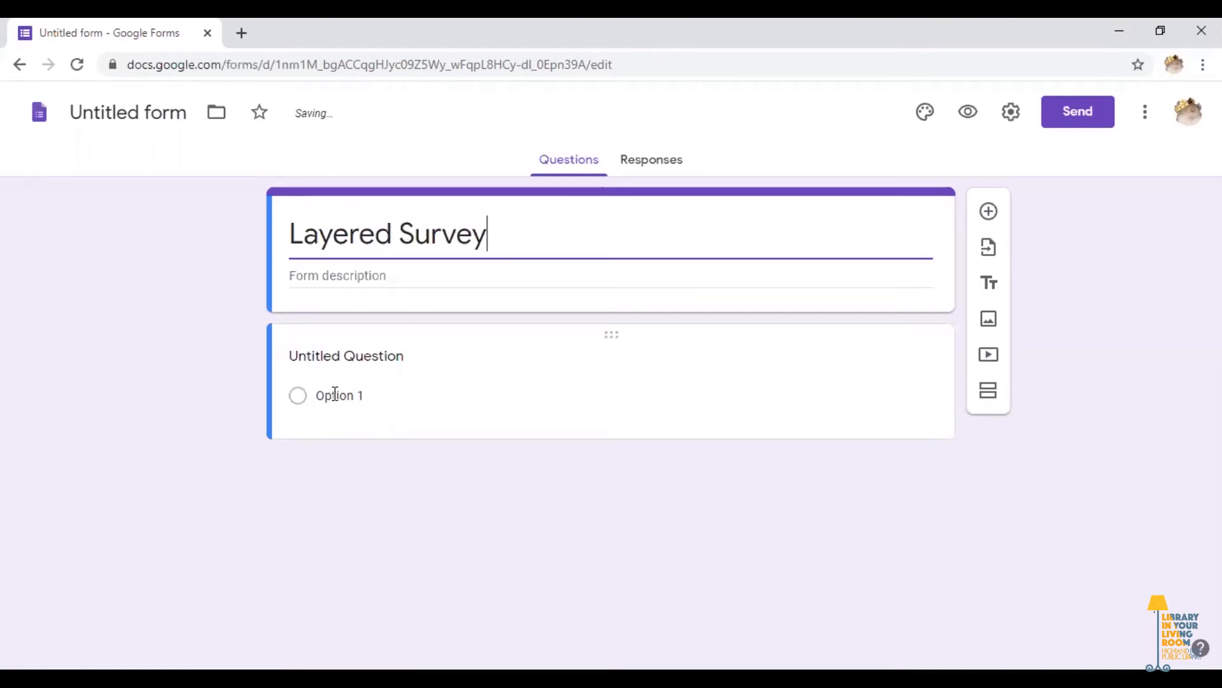
Word the first multiple-choice question as "Answer 1 or 2" and add Option 2 as its second answer
{"action": "left_click", "coordinate": [361, 356]}
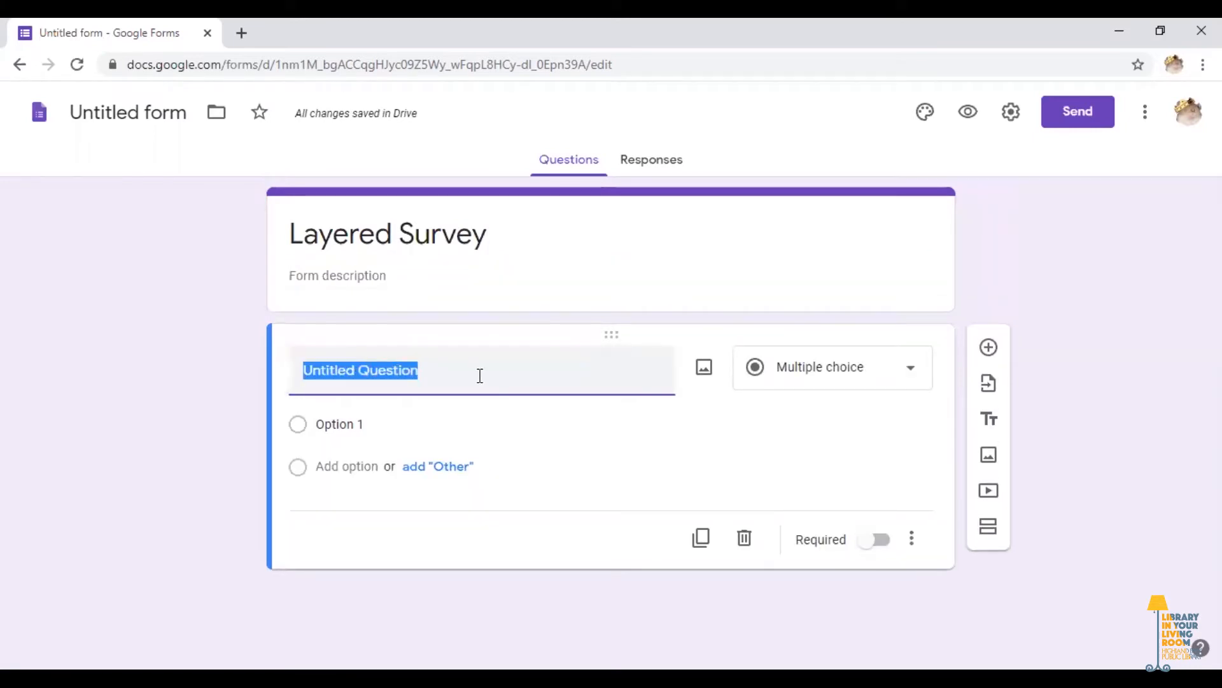
{"action": "type", "text": "Answer 1 or 2"}
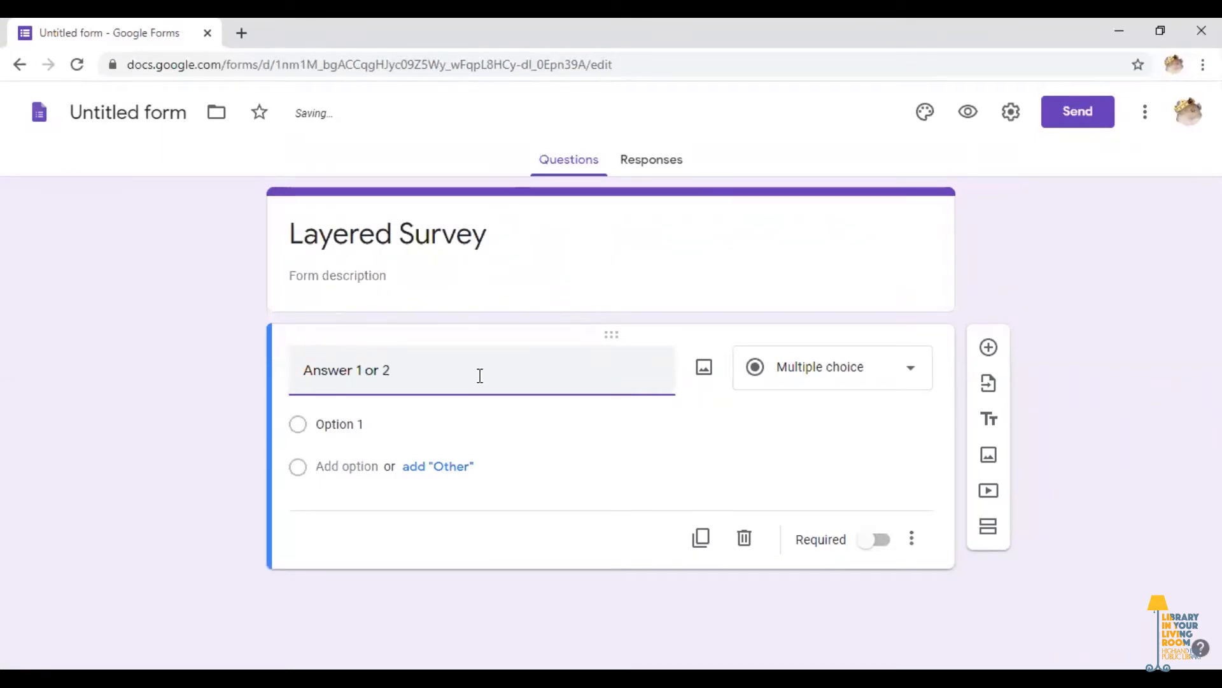
{"action": "left_click", "coordinate": [341, 466]}
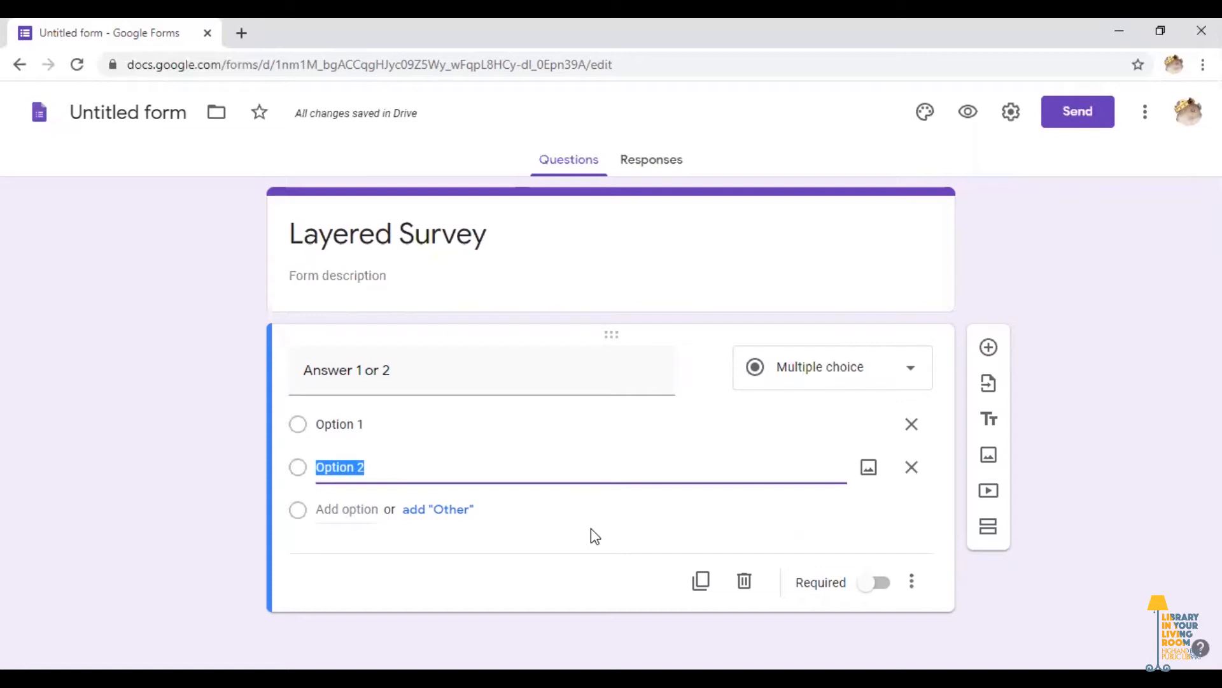
Add a second section after the first question and title it "If 1 is Chosen"
{"action": "left_click", "coordinate": [988, 528]}
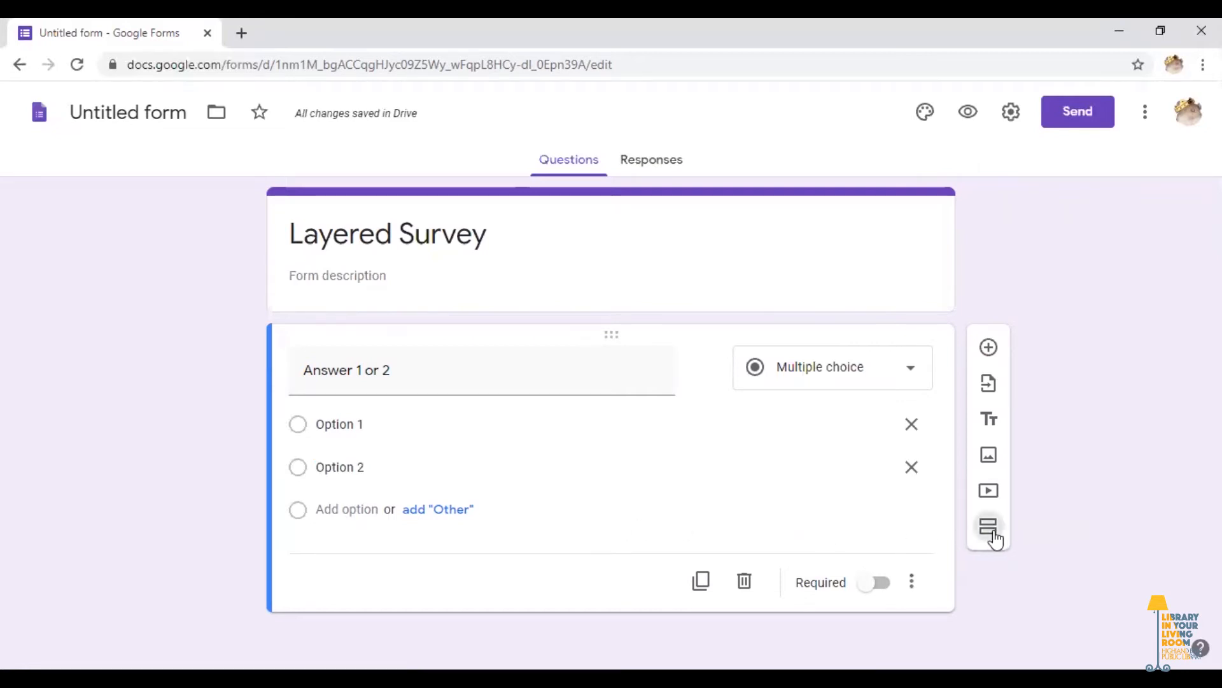
{"action": "scroll", "coordinate": [523, 538], "scroll_direction": "up", "scroll_amount": 1}
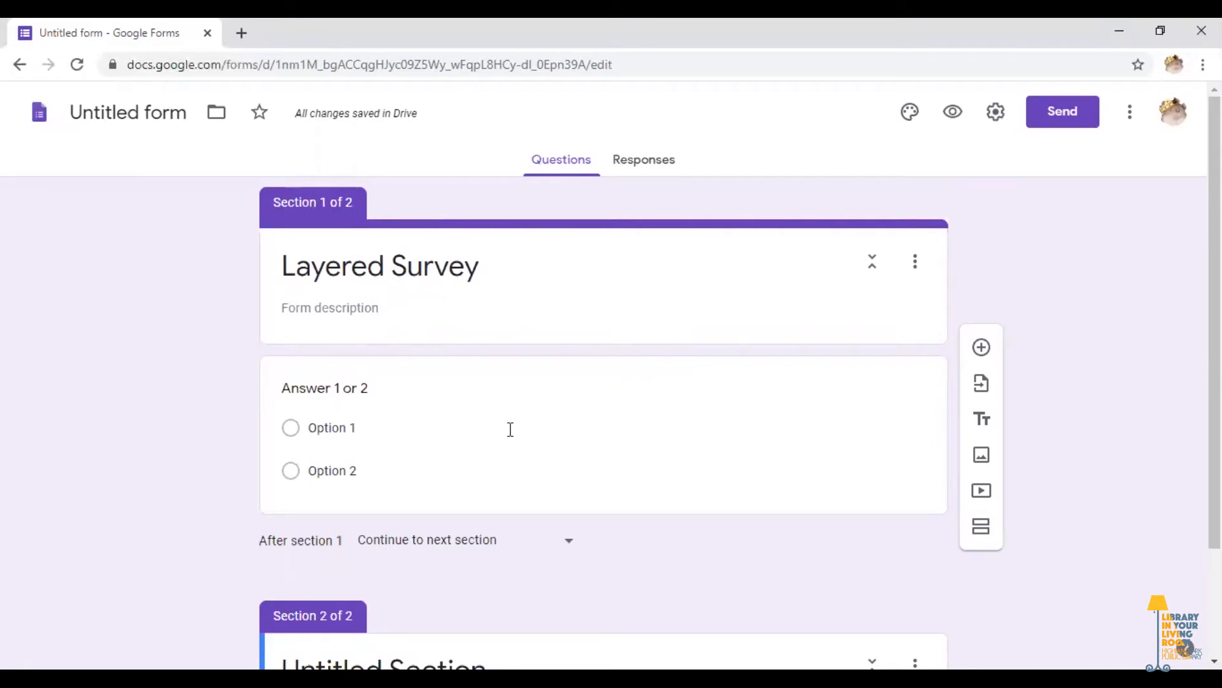
{"action": "scroll", "coordinate": [507, 428], "scroll_direction": "down", "scroll_amount": 2}
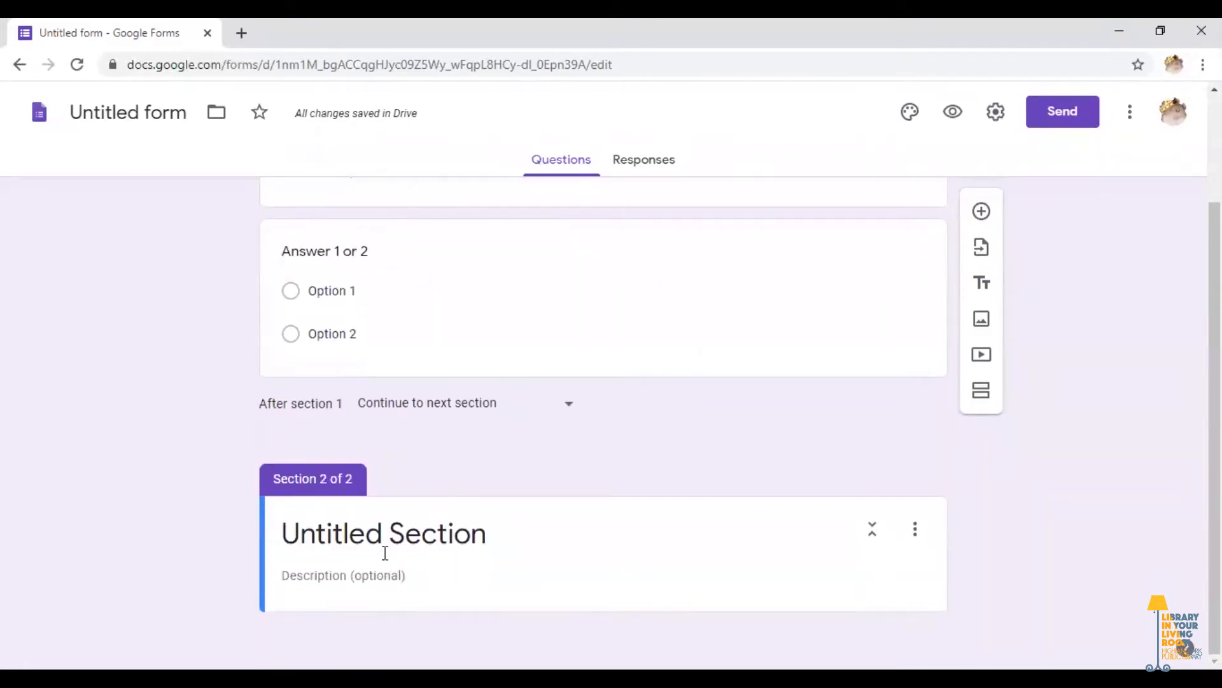
{"action": "left_click", "coordinate": [390, 532]}
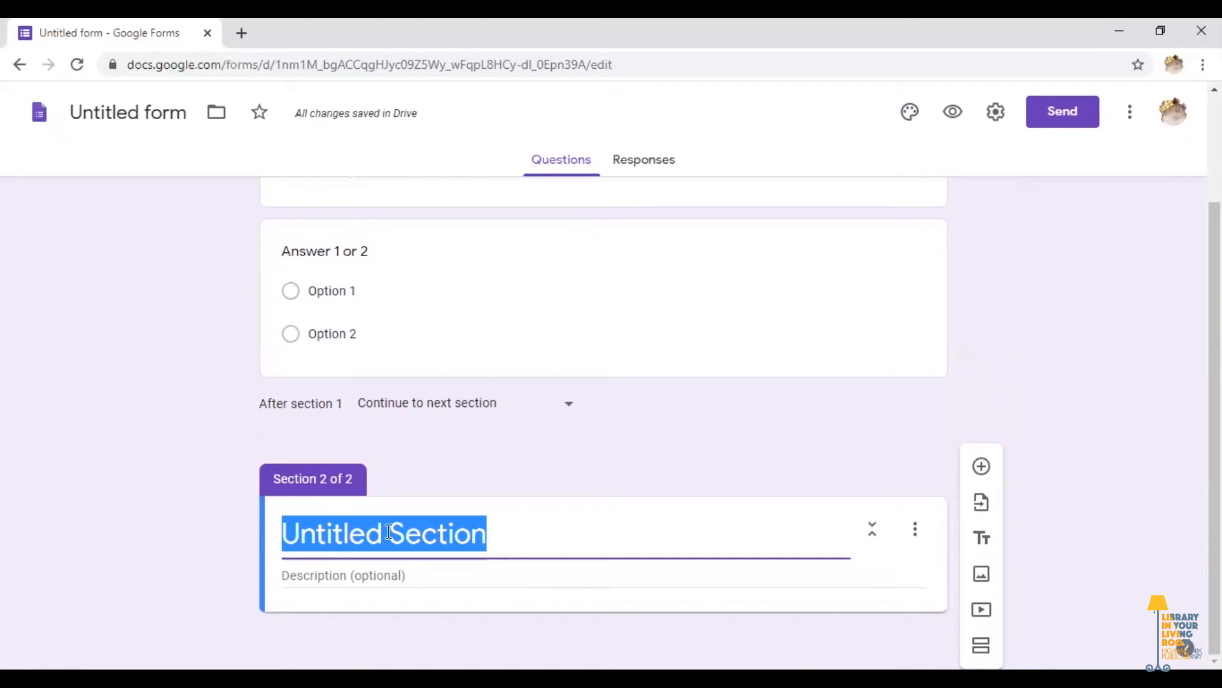
{"action": "type", "text": "If !"}
{"action": "key", "text": "BackSpace"}
{"action": "type", "text": "1 is c"}
{"action": "key", "text": "BackSpace"}
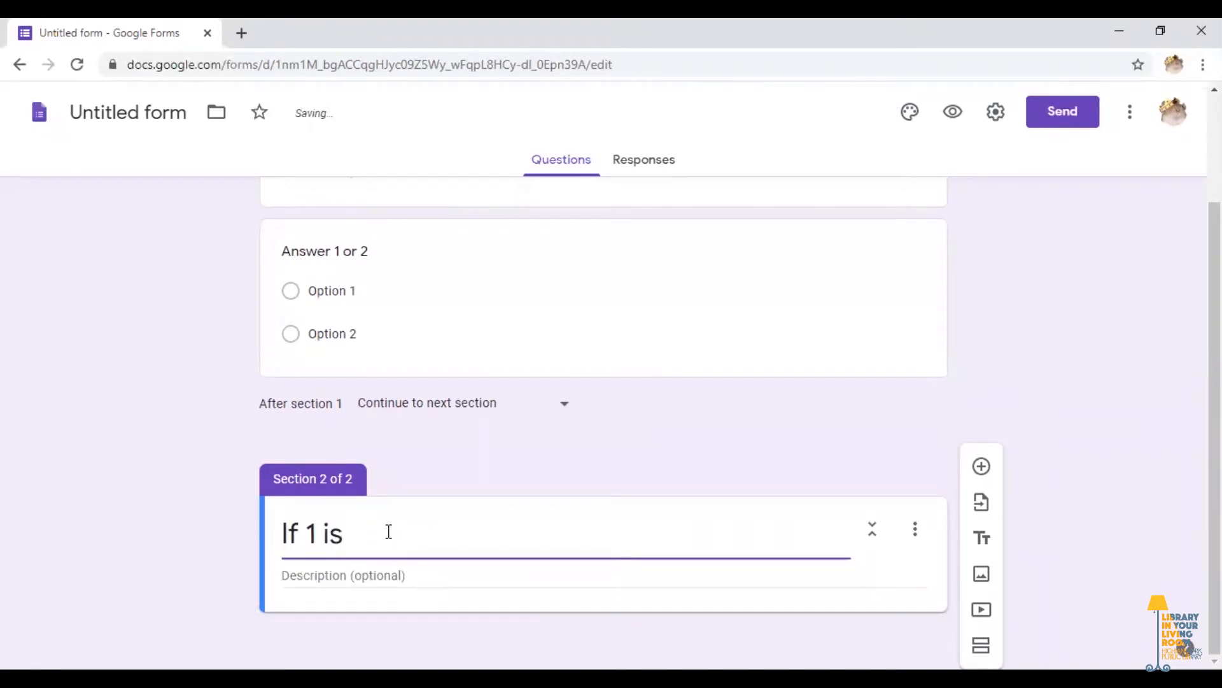
{"action": "type", "text": "Chosen"}
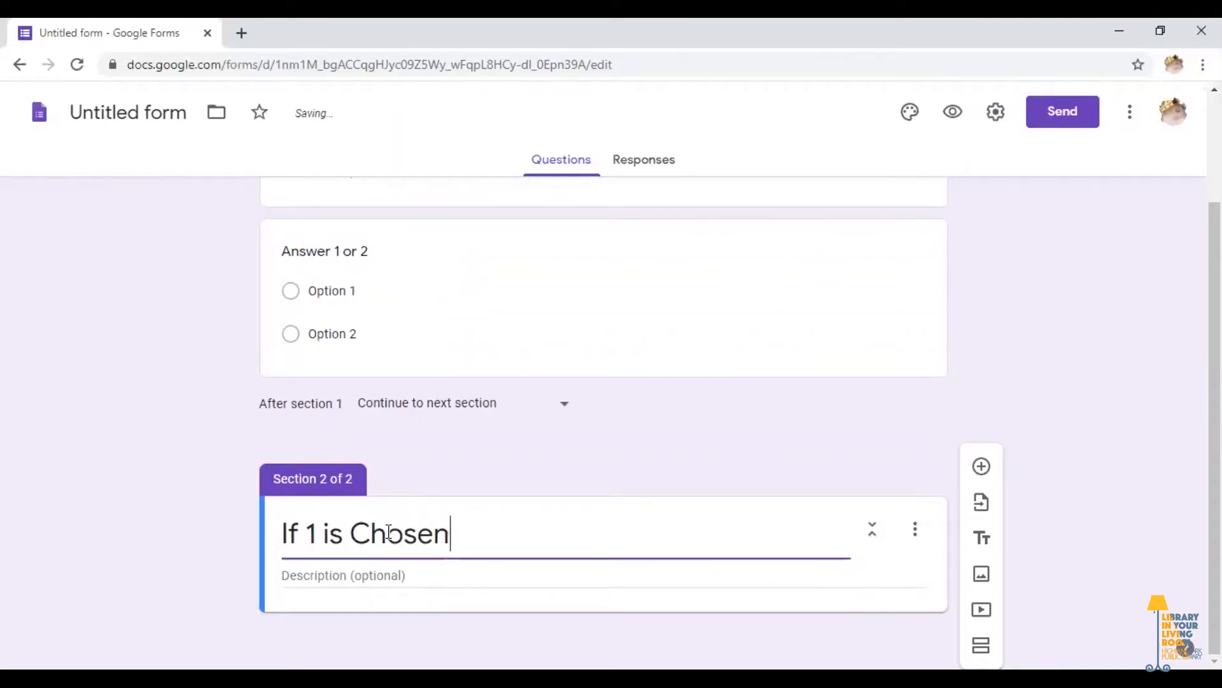
Add the multiple-choice question "Answer A or B" to the "If 1 is Chosen" section, with the answers Option A and Option B
{"action": "left_click", "coordinate": [983, 467]}
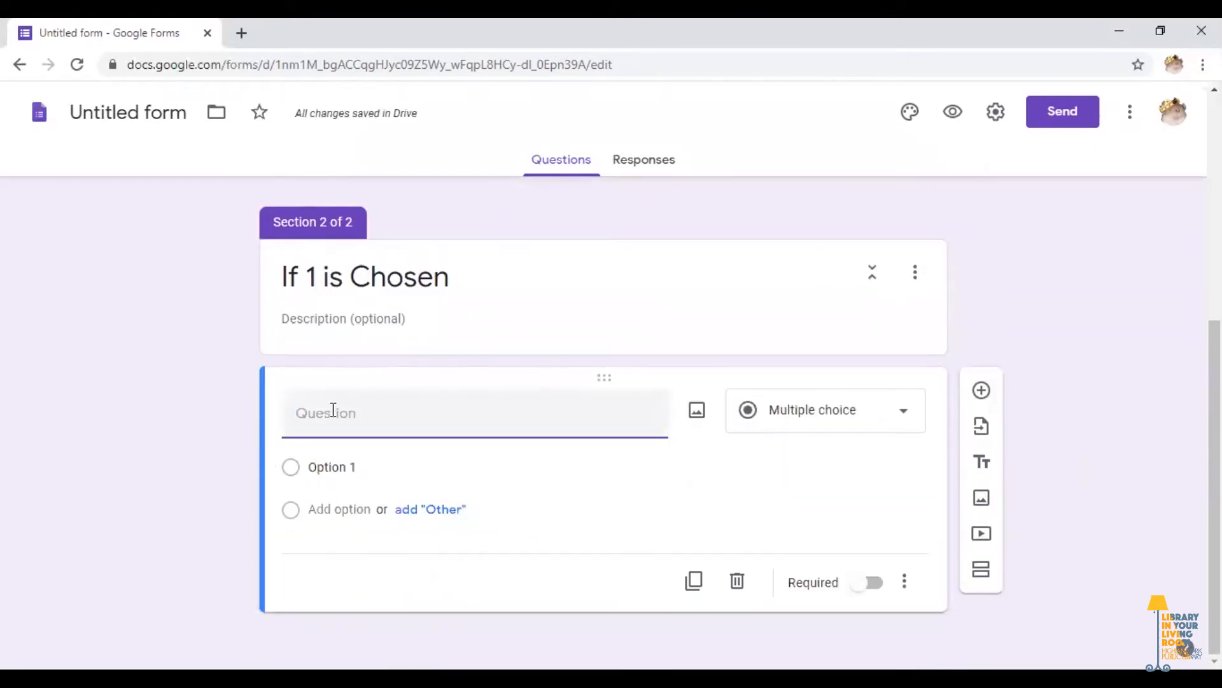
{"action": "type", "text": "Answer A or B"}
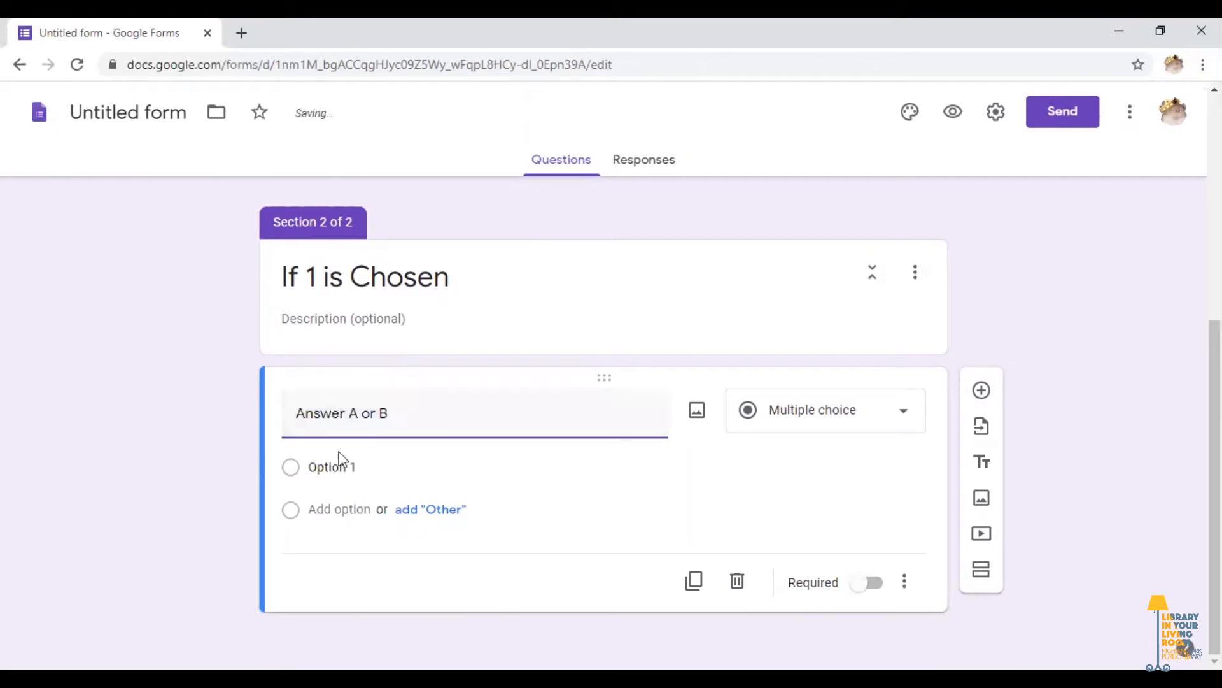
{"action": "left_click", "coordinate": [381, 464]}
{"action": "left_click", "coordinate": [382, 463]}
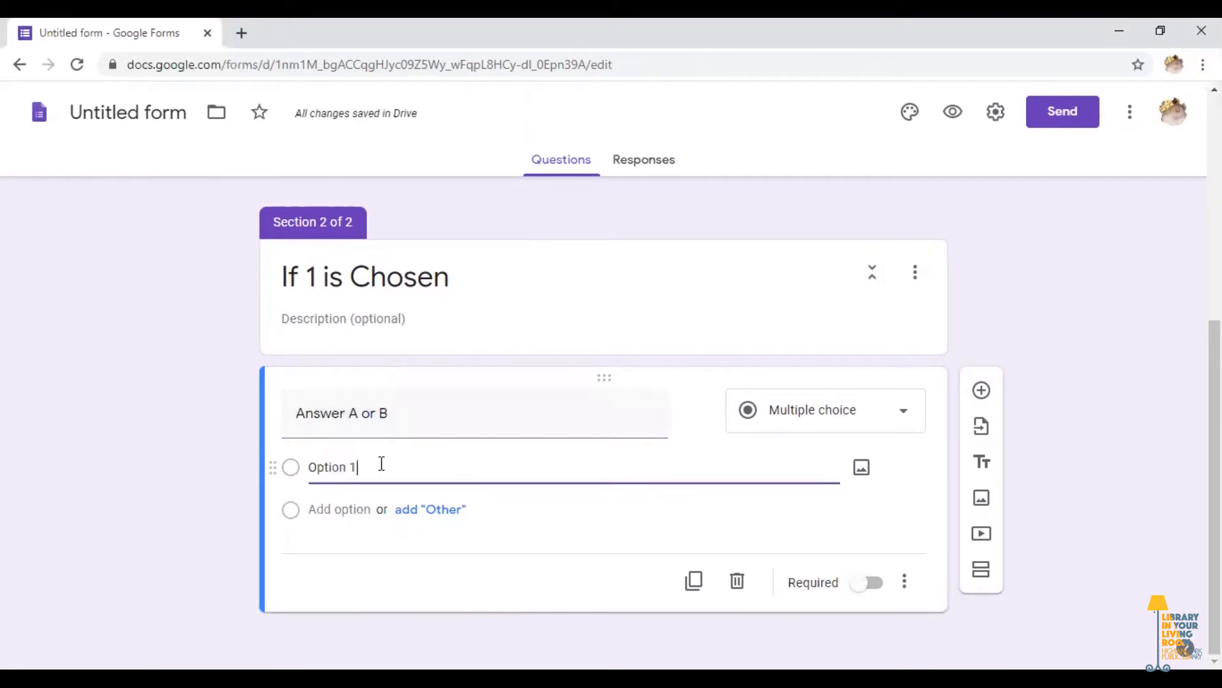
{"action": "type", "text": "A"}
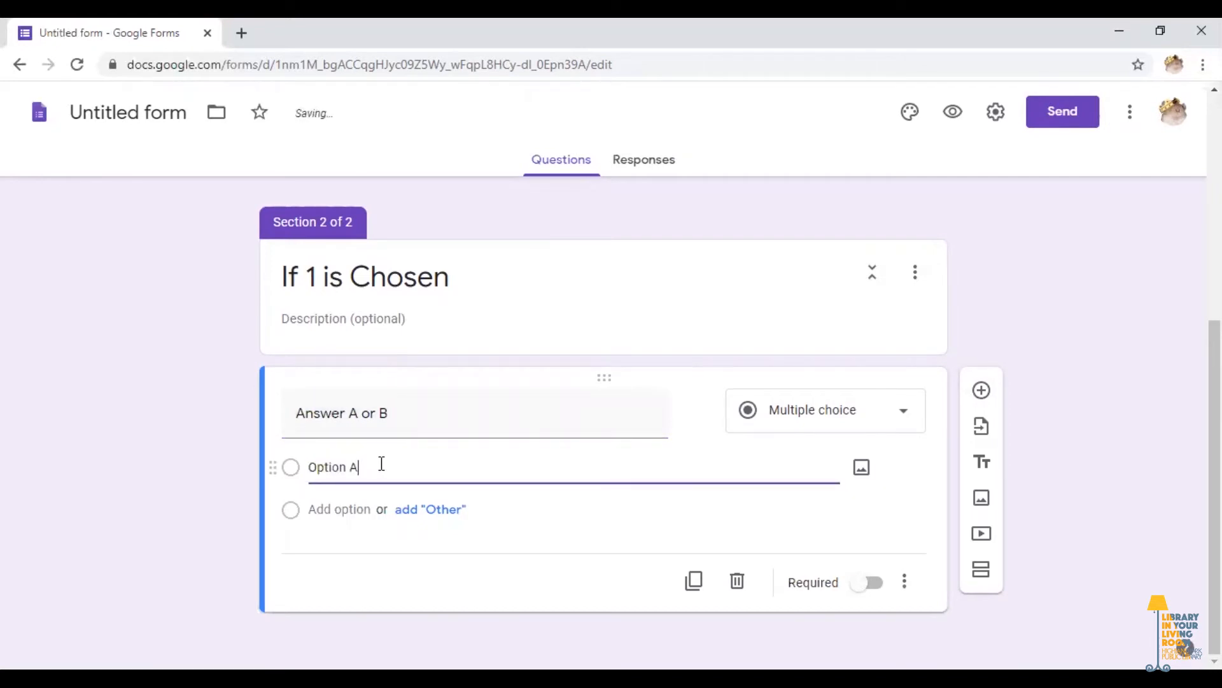
{"action": "left_click", "coordinate": [339, 508]}
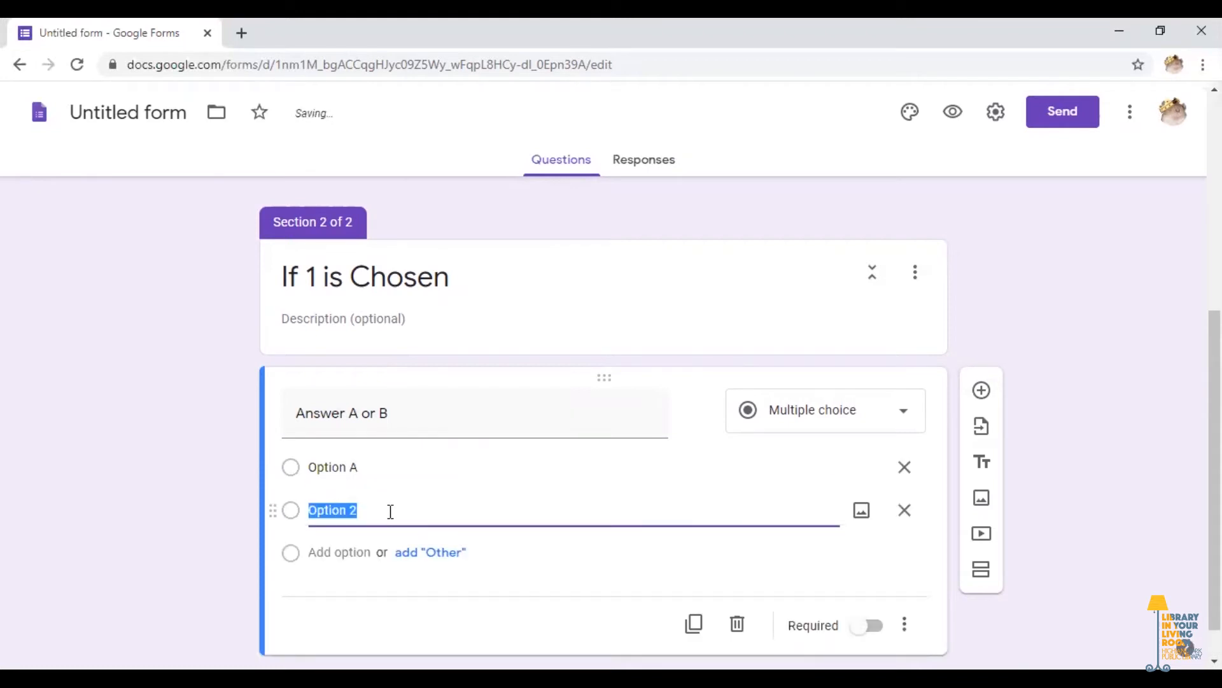
{"action": "left_click", "coordinate": [391, 511]}
{"action": "type", "text": "B"}
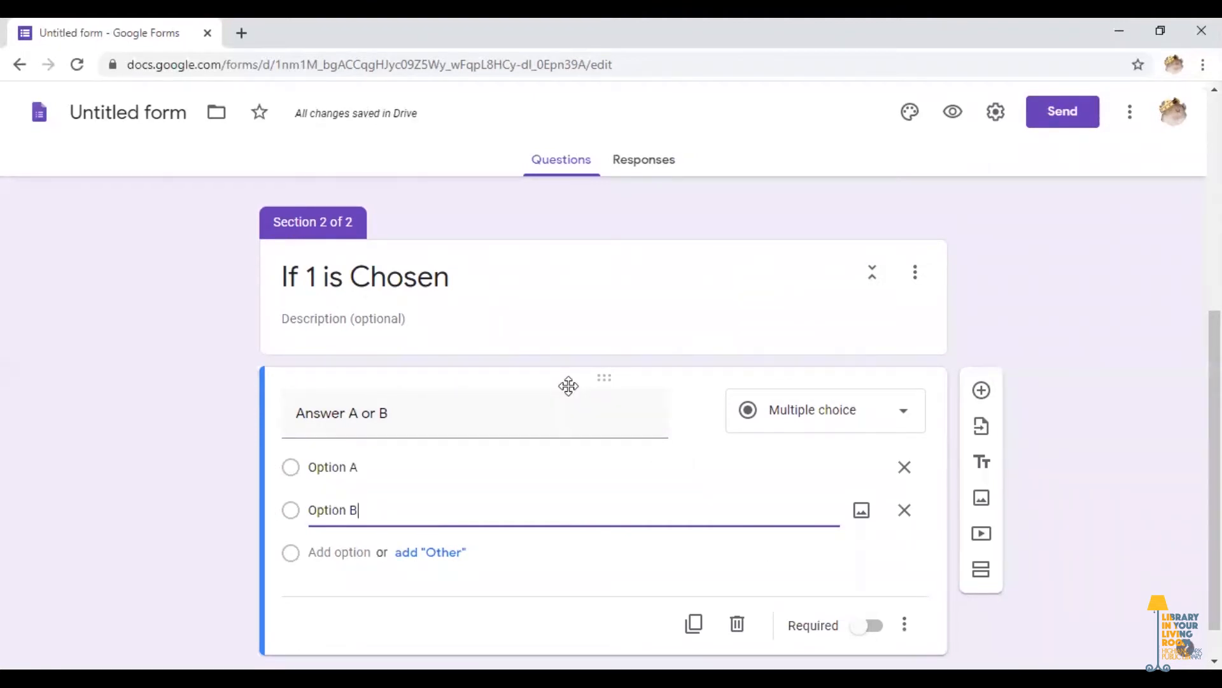
Add a third section after the "Answer A or B" question and title it "If 2 is Chosen"
{"action": "scroll", "coordinate": [568, 386], "scroll_direction": "up", "scroll_amount": 6}
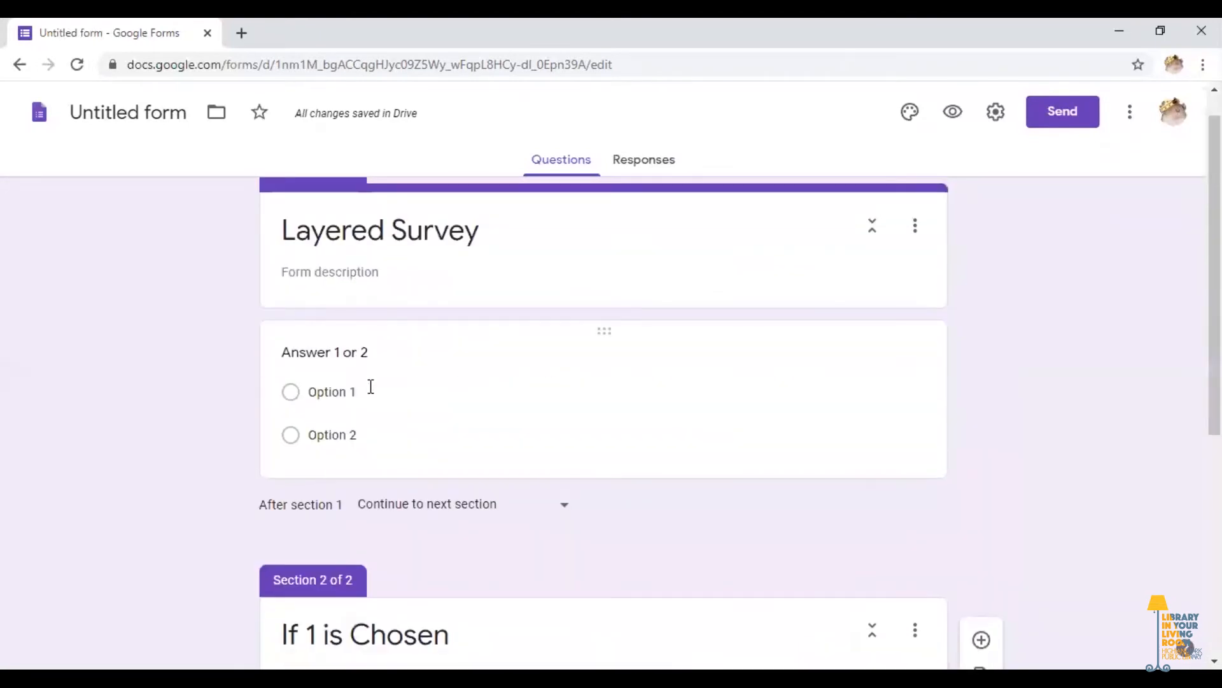
{"action": "scroll", "coordinate": [543, 483], "scroll_direction": "down", "scroll_amount": 6}
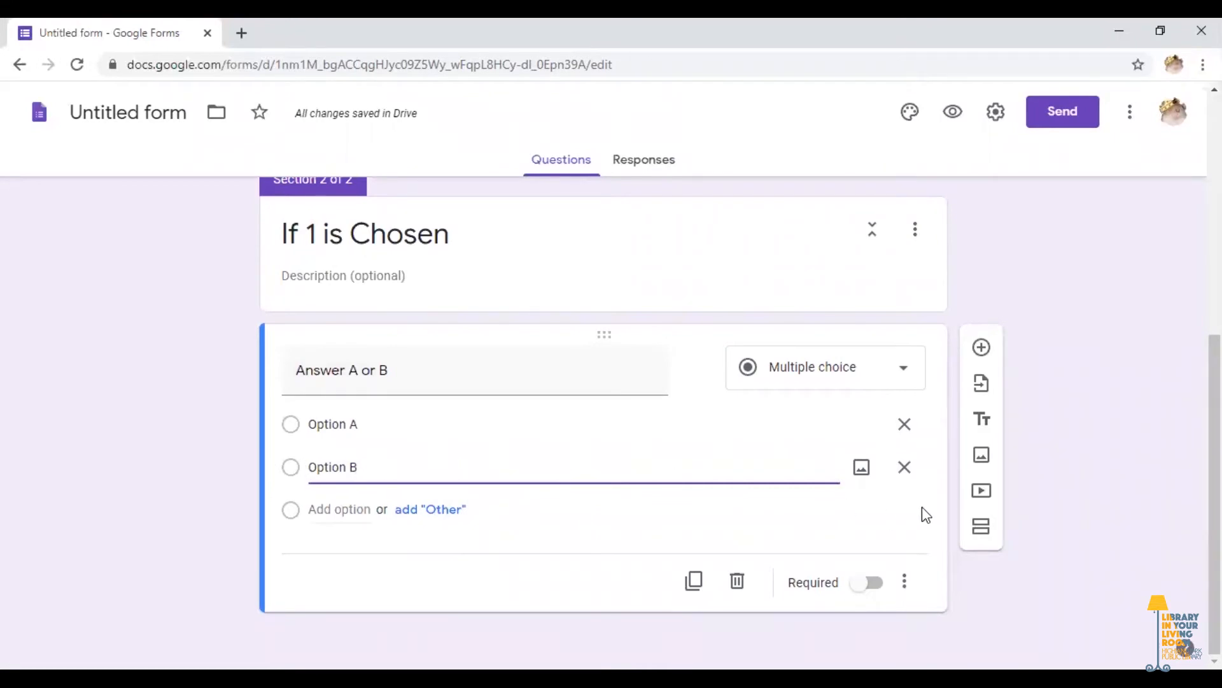
{"action": "left_click", "coordinate": [988, 536]}
{"action": "left_click", "coordinate": [368, 546]}
{"action": "type", "text": "If"}
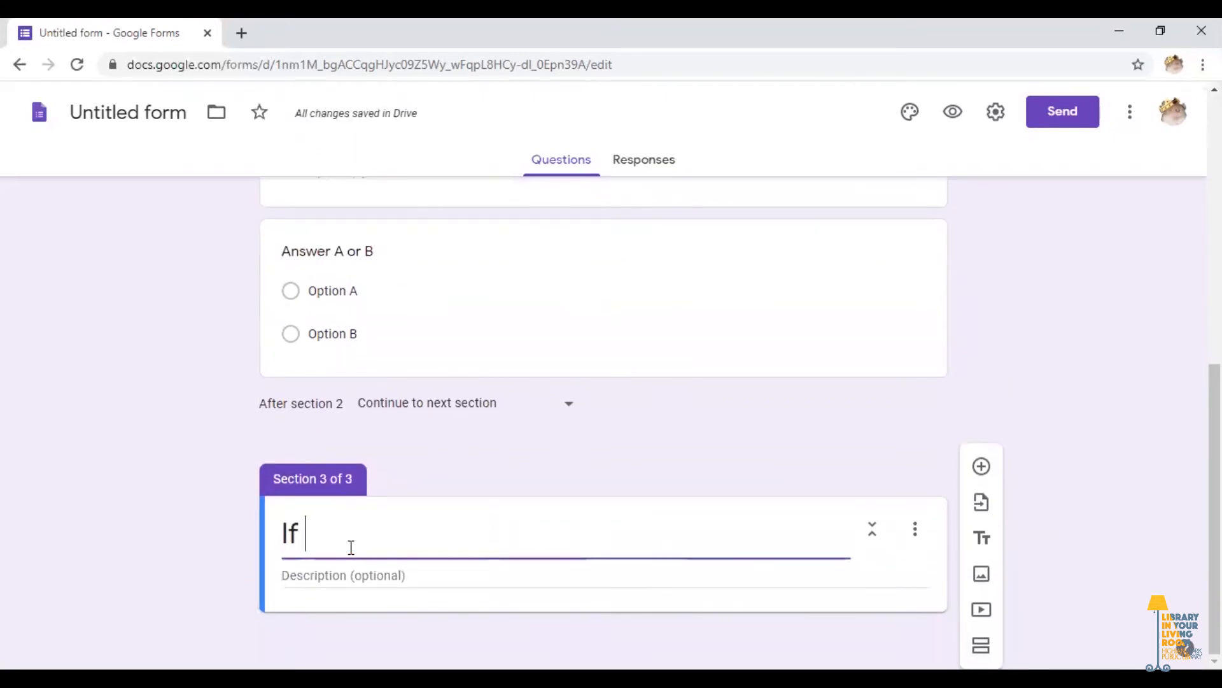
{"action": "type", "text": " 2 is C"}
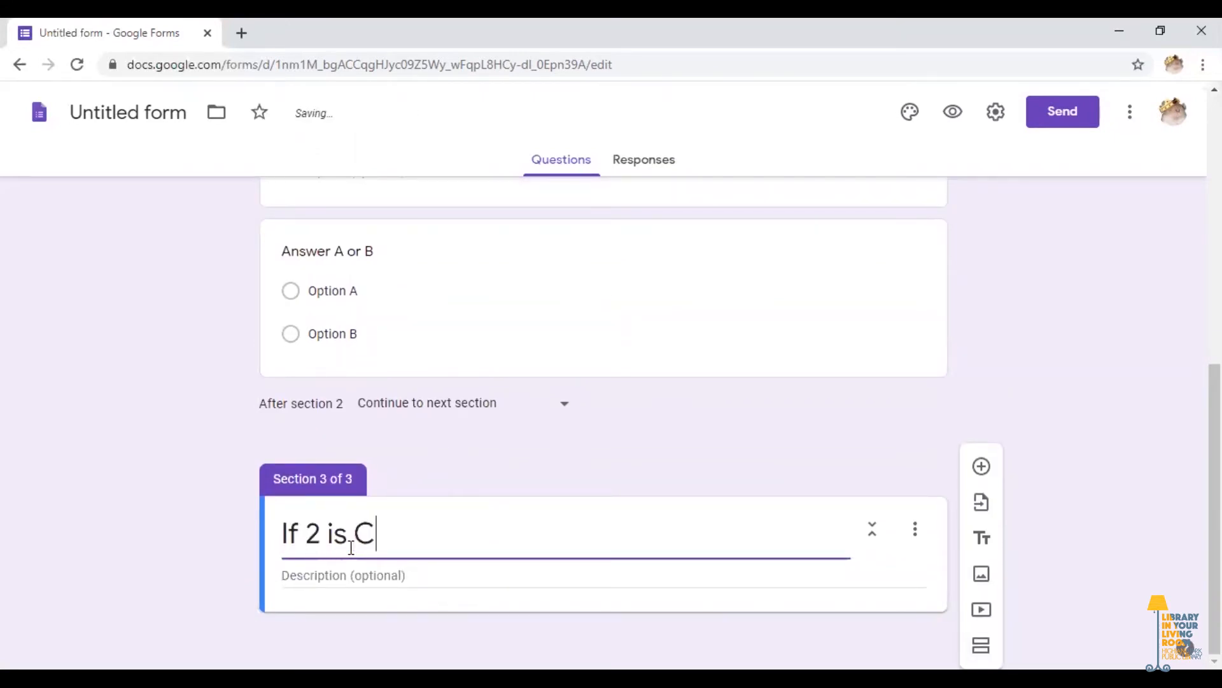
{"action": "type", "text": "hosen"}
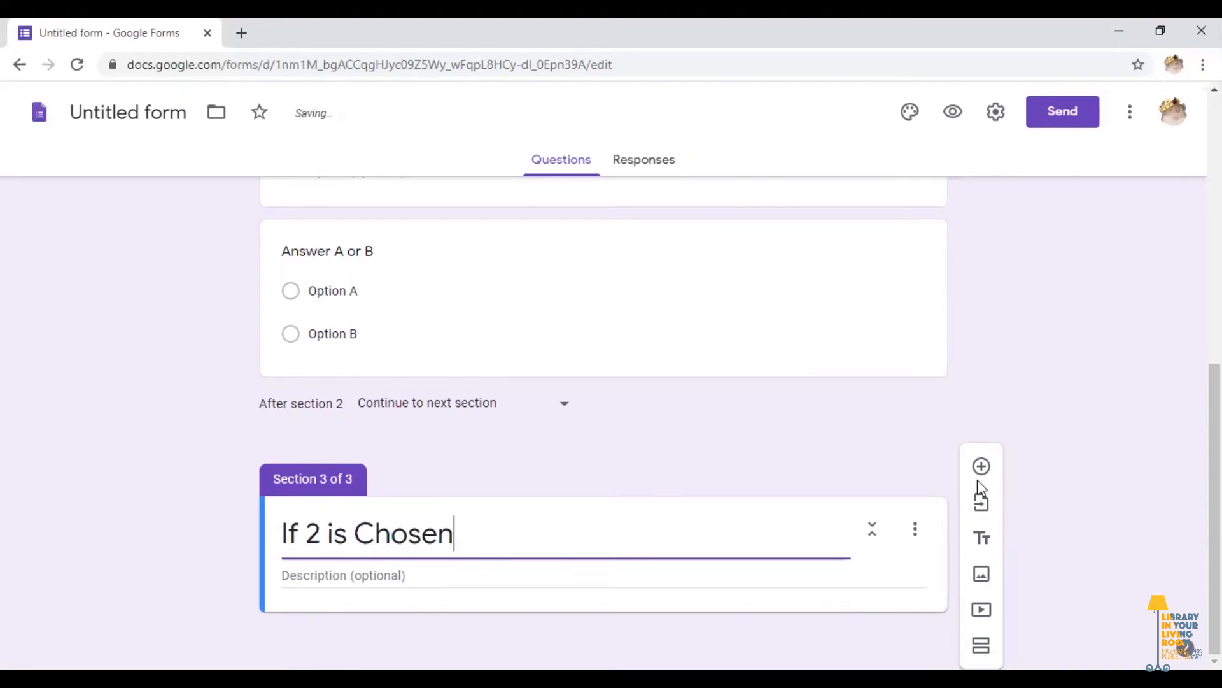
Add the multiple-choice question "Answer X or Y" to the "If 2 is Chosen" section, with the answers Option X and Option Y
{"action": "left_click", "coordinate": [983, 469]}
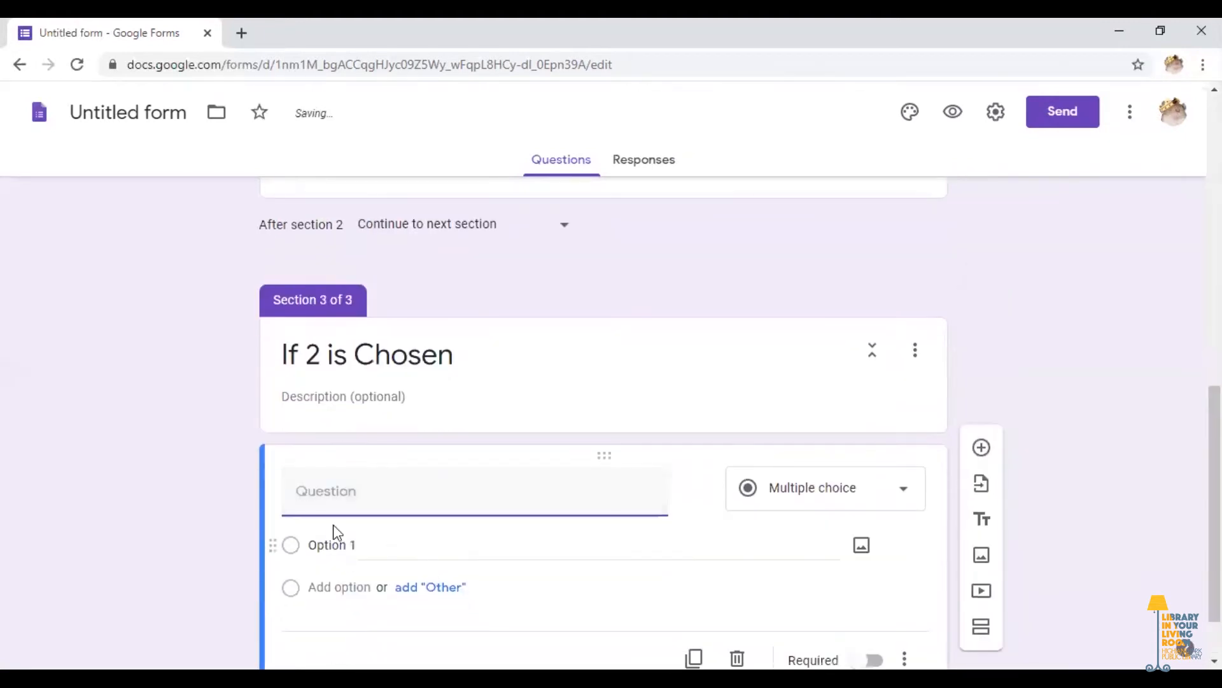
{"action": "type", "text": "Answer"}
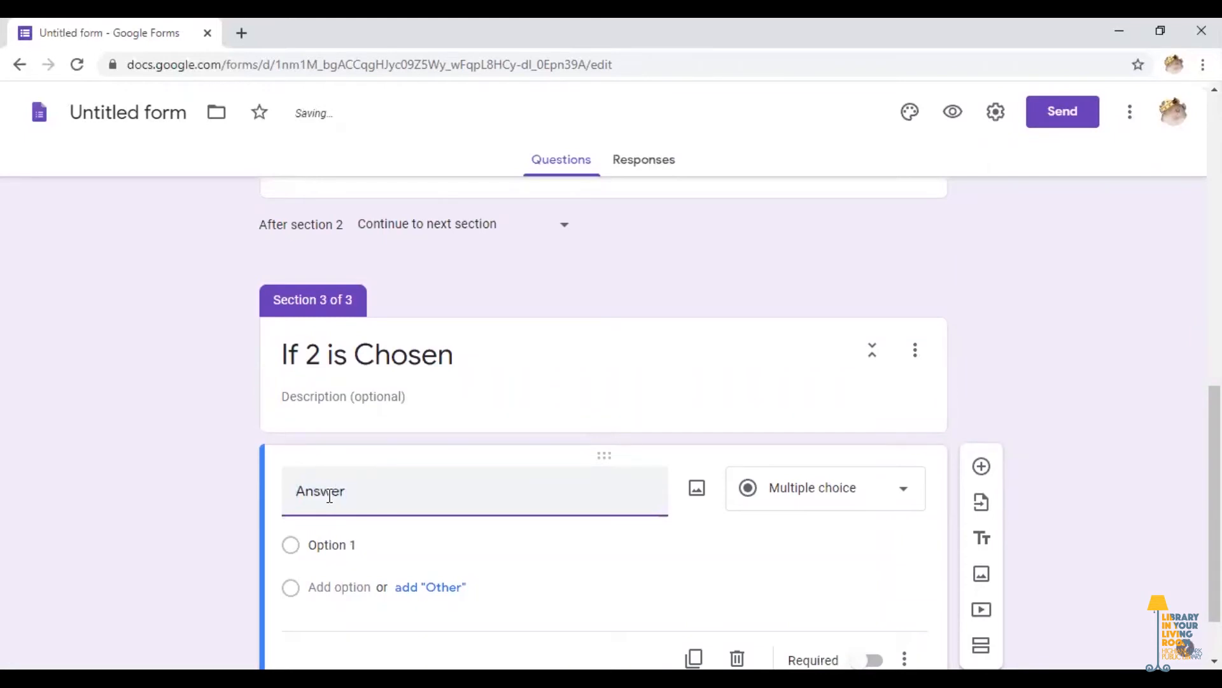
{"action": "type", "text": " X or Y"}
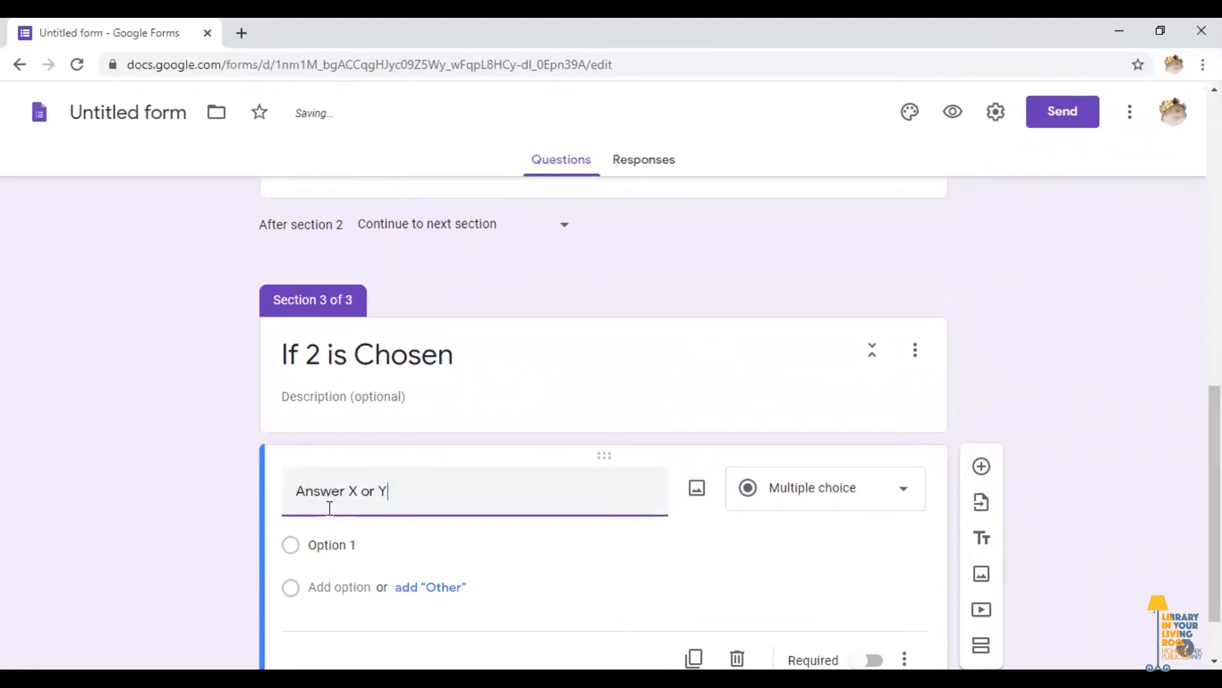
{"action": "scroll", "coordinate": [344, 516], "scroll_direction": "up", "scroll_amount": 2}
{"action": "scroll", "coordinate": [364, 532], "scroll_direction": "down", "scroll_amount": 2}
{"action": "left_click", "coordinate": [388, 538]}
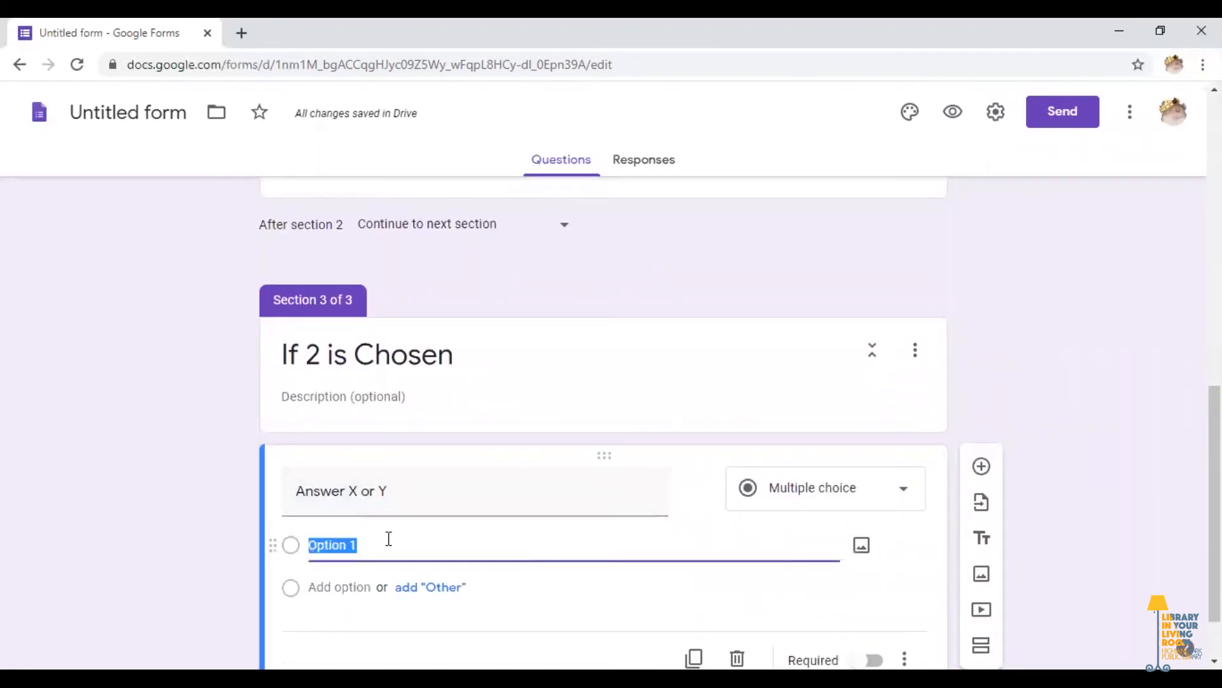
{"action": "left_click", "coordinate": [382, 539]}
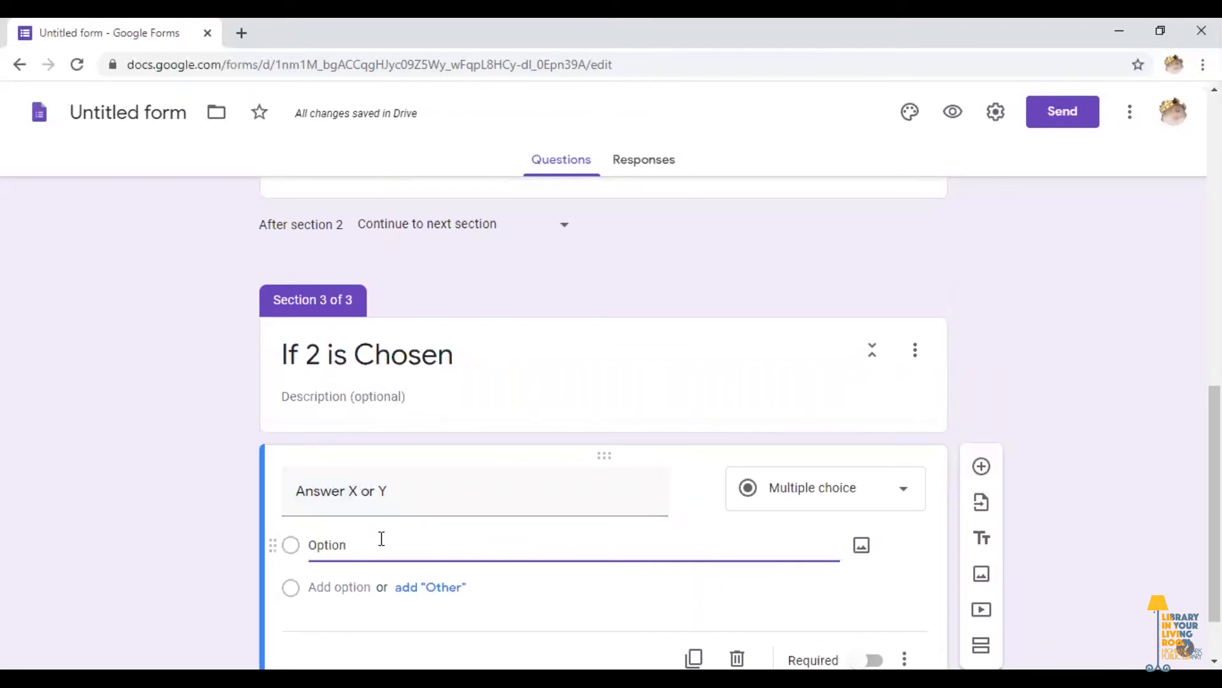
{"action": "type", "text": "X"}
{"action": "left_click", "coordinate": [344, 586]}
{"action": "left_click", "coordinate": [383, 591]}
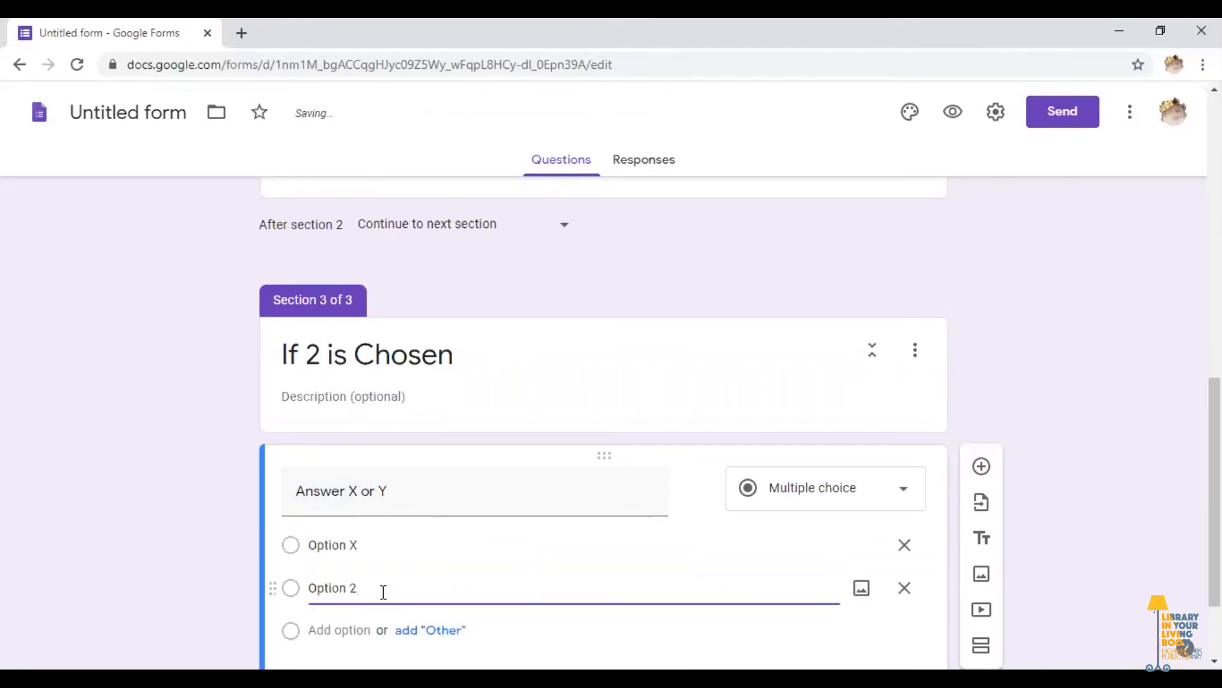
{"action": "type", "text": "Y"}
{"action": "scroll", "coordinate": [383, 592], "scroll_direction": "down", "scroll_amount": 2}
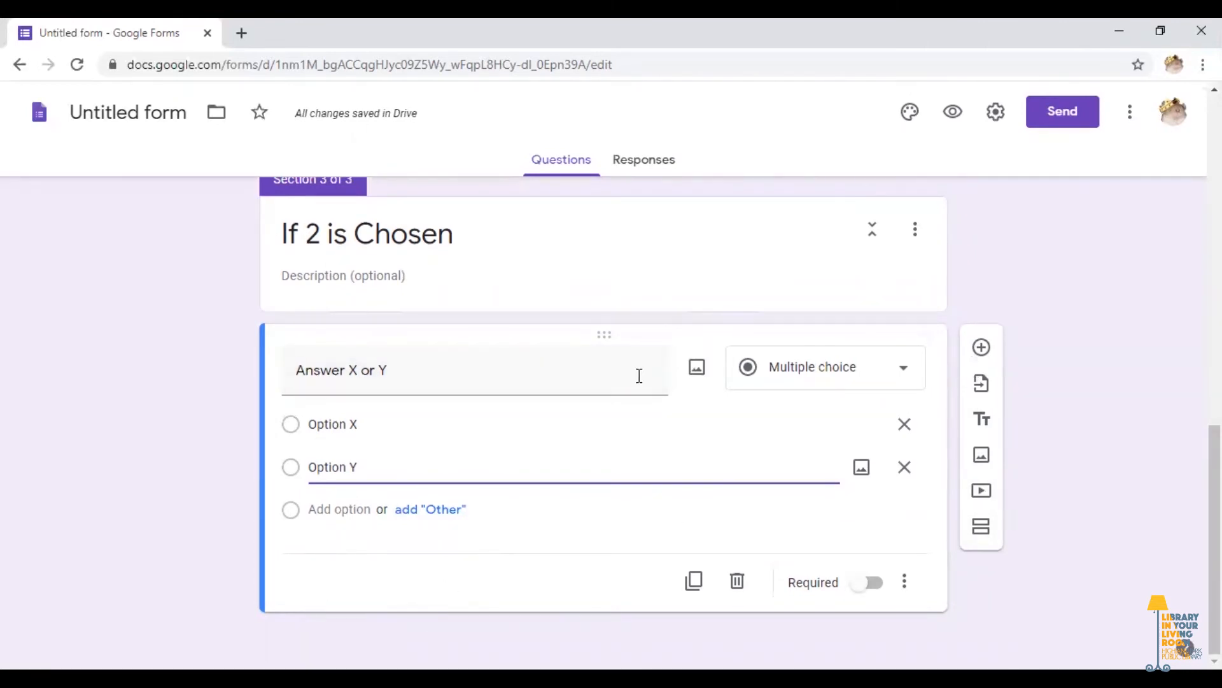
Turn on going to a section based on the answer for the "Answer 1 or 2" question
{"action": "scroll", "coordinate": [461, 529], "scroll_direction": "up", "scroll_amount": 3}
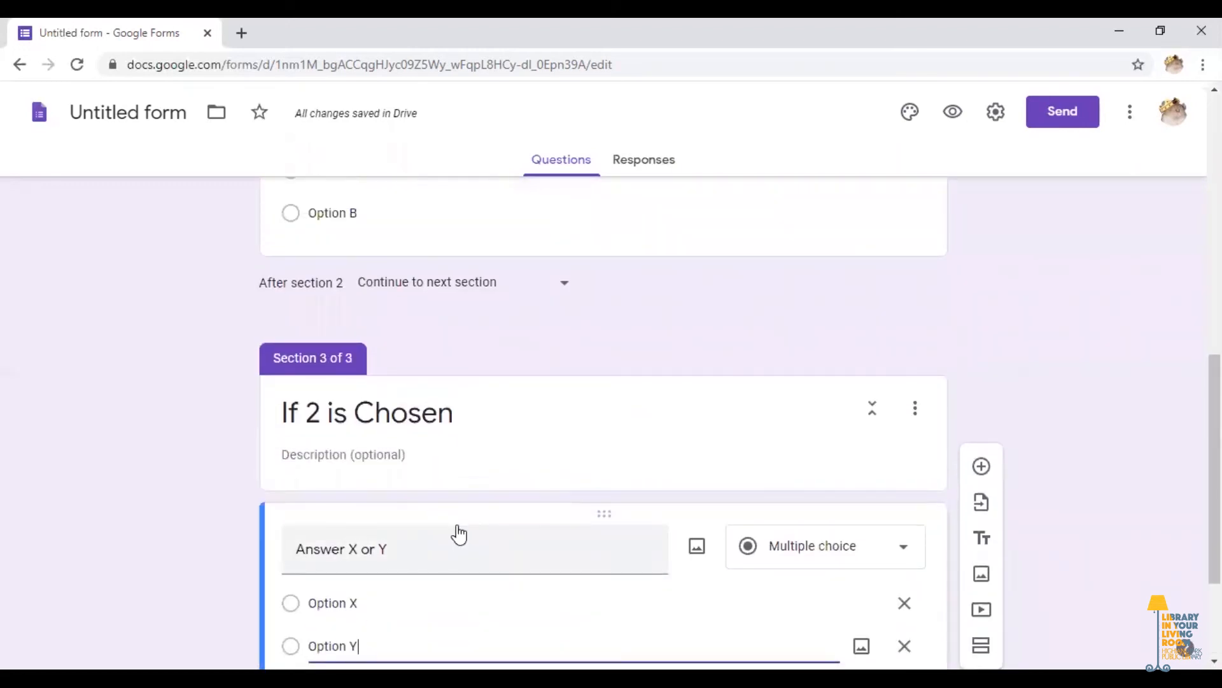
{"action": "scroll", "coordinate": [458, 534], "scroll_direction": "up", "scroll_amount": 4}
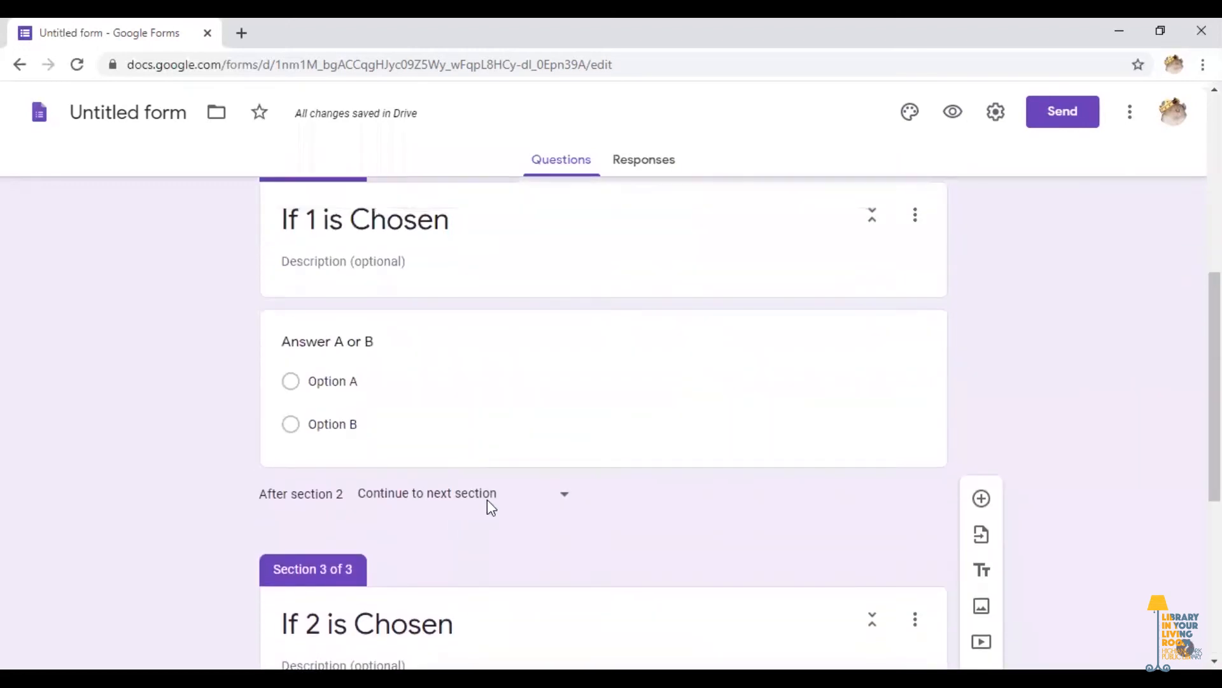
{"action": "scroll", "coordinate": [487, 499], "scroll_direction": "down", "scroll_amount": 1}
{"action": "scroll", "coordinate": [369, 554], "scroll_direction": "up", "scroll_amount": 7}
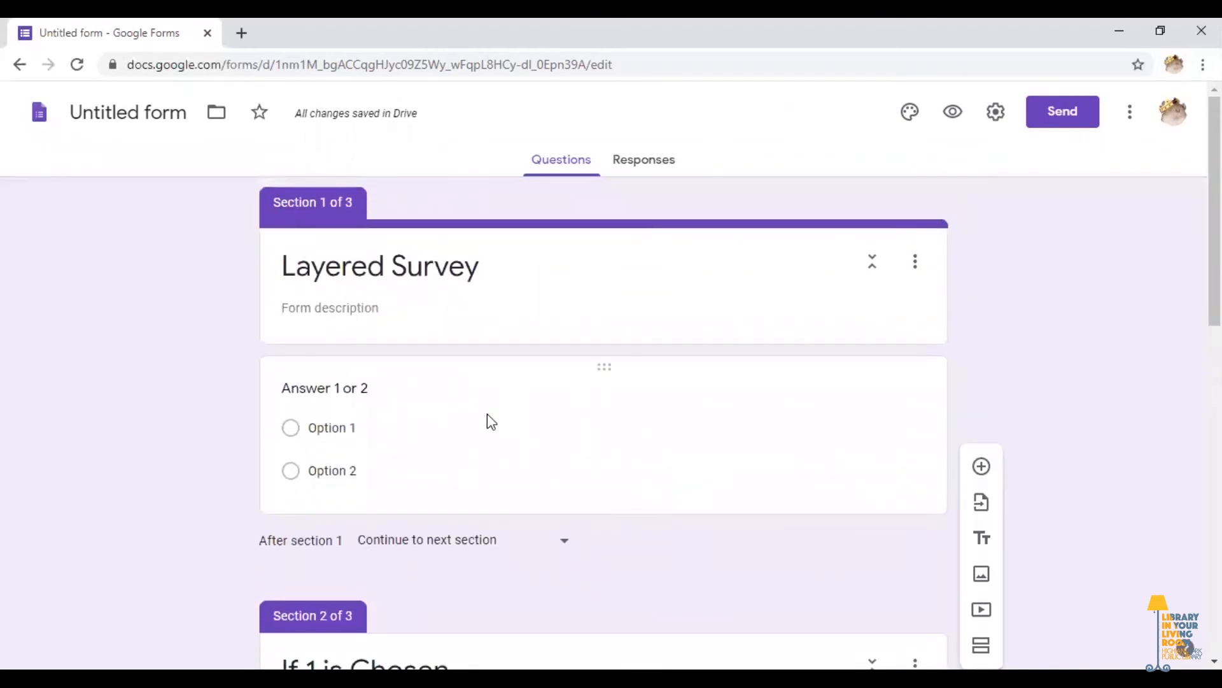
{"action": "left_click", "coordinate": [441, 422]}
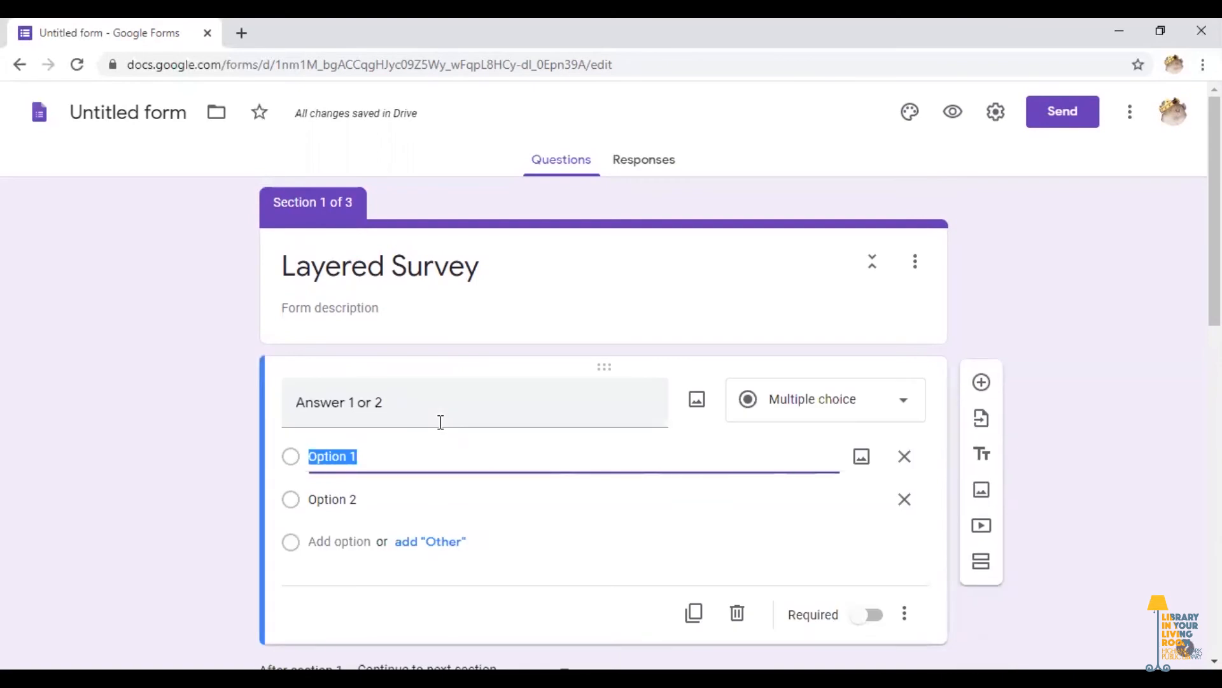
{"action": "scroll", "coordinate": [726, 556], "scroll_direction": "down", "scroll_amount": 1}
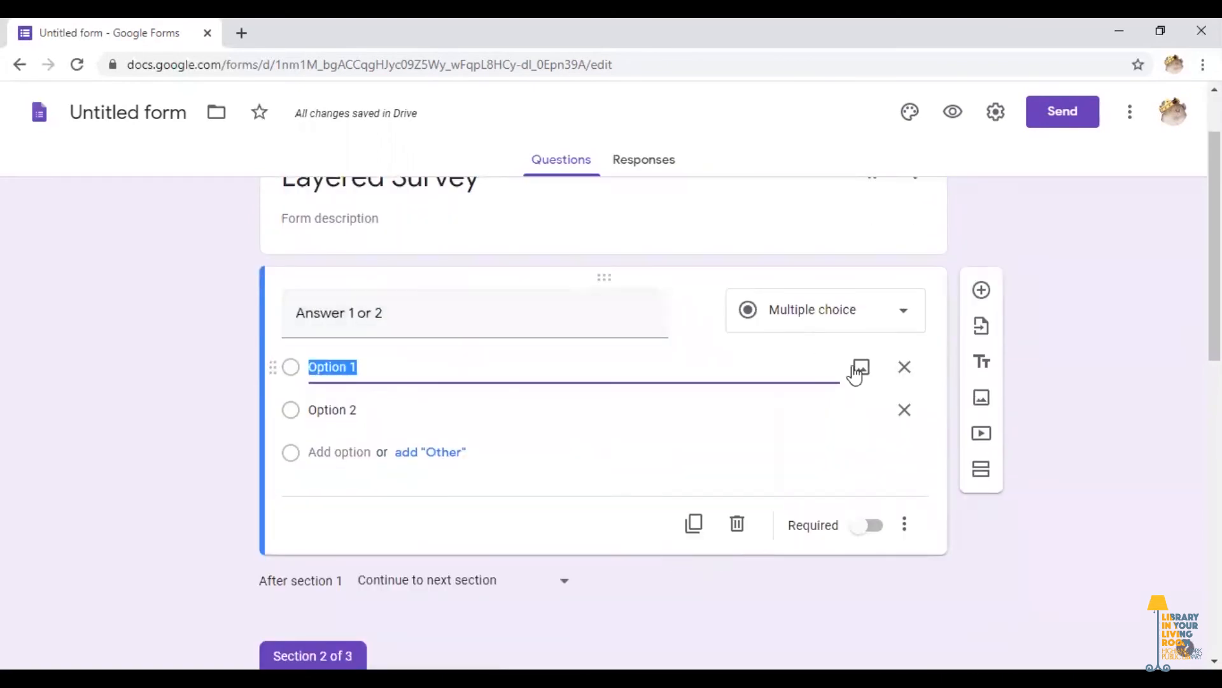
{"action": "left_click", "coordinate": [904, 535]}
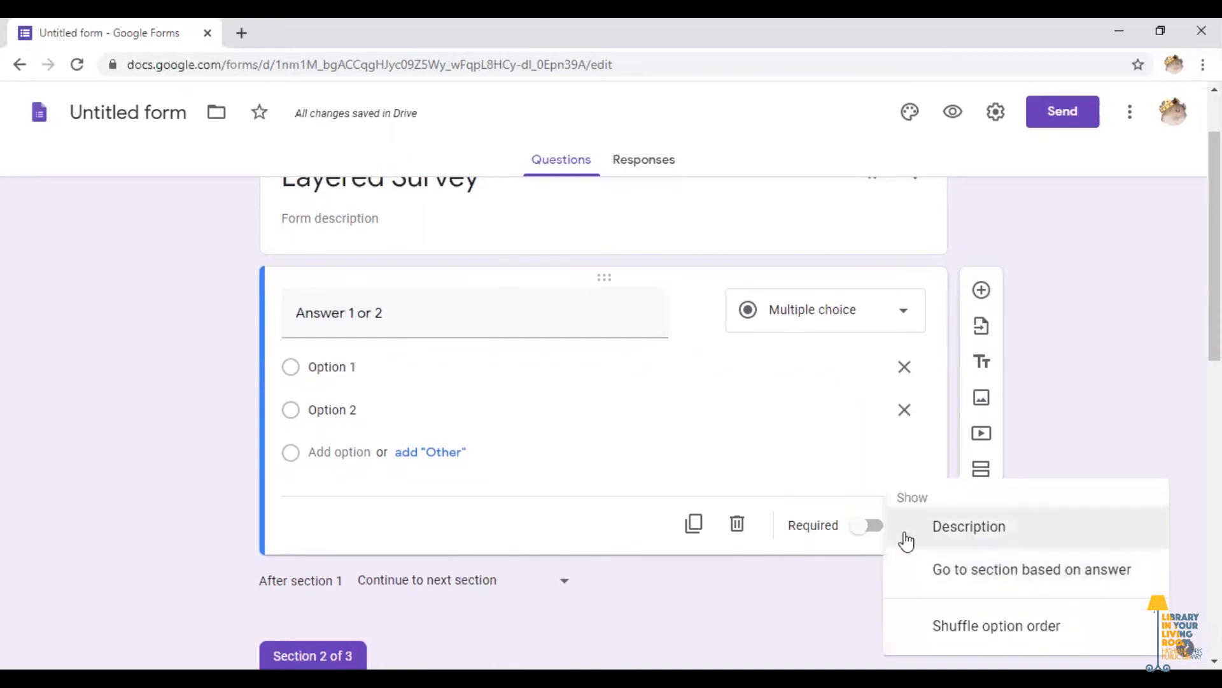
{"action": "left_click", "coordinate": [966, 576]}
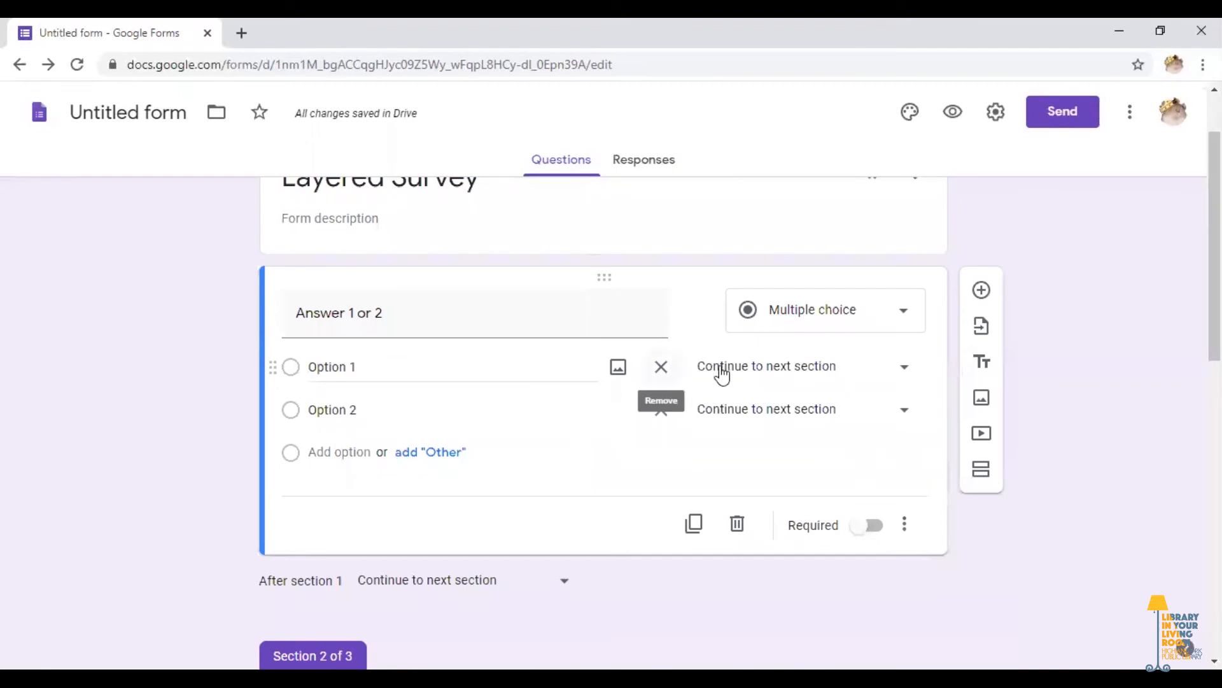
Route Option 1 to section 2 (If 1 is Chosen) and Option 2 to section 3 (If 2 is Chosen)
{"action": "left_click", "coordinate": [759, 368]}
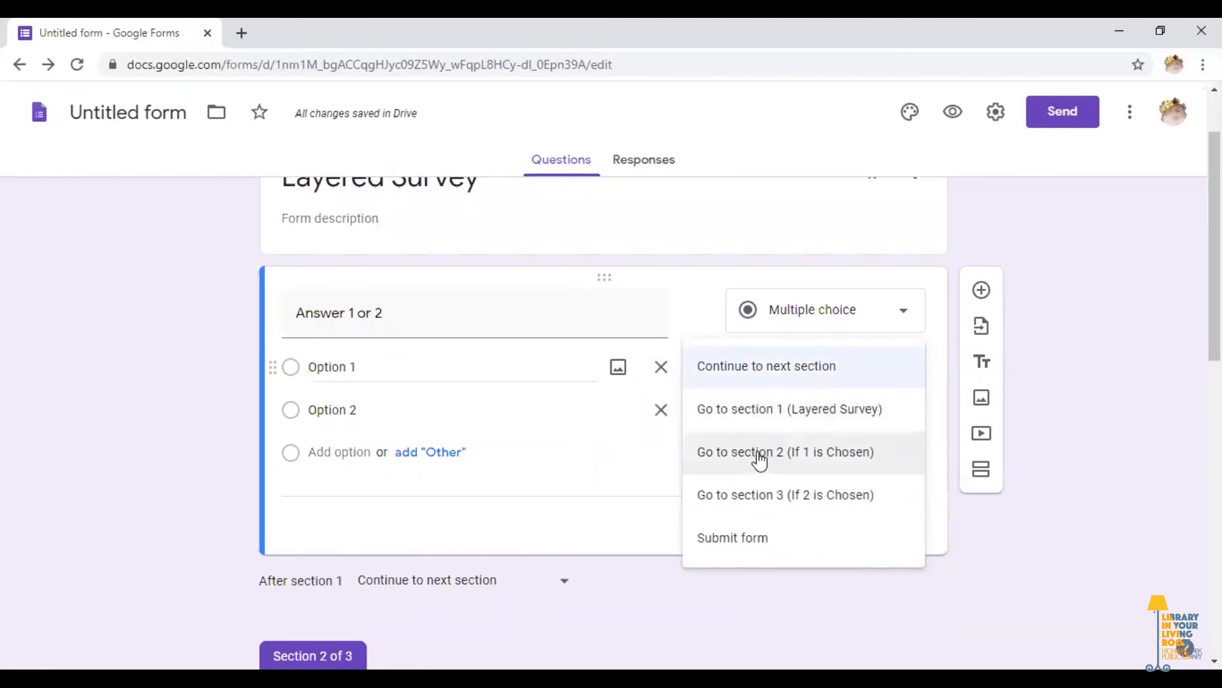
{"action": "left_click", "coordinate": [829, 454]}
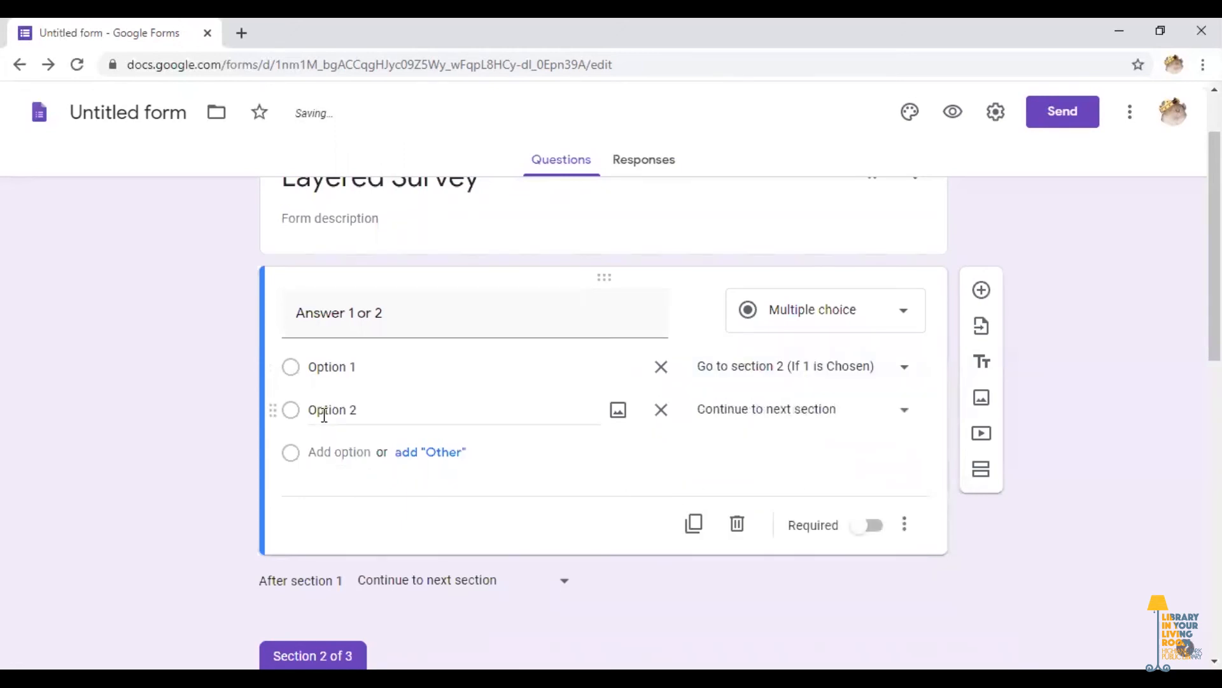
{"action": "left_click", "coordinate": [793, 419]}
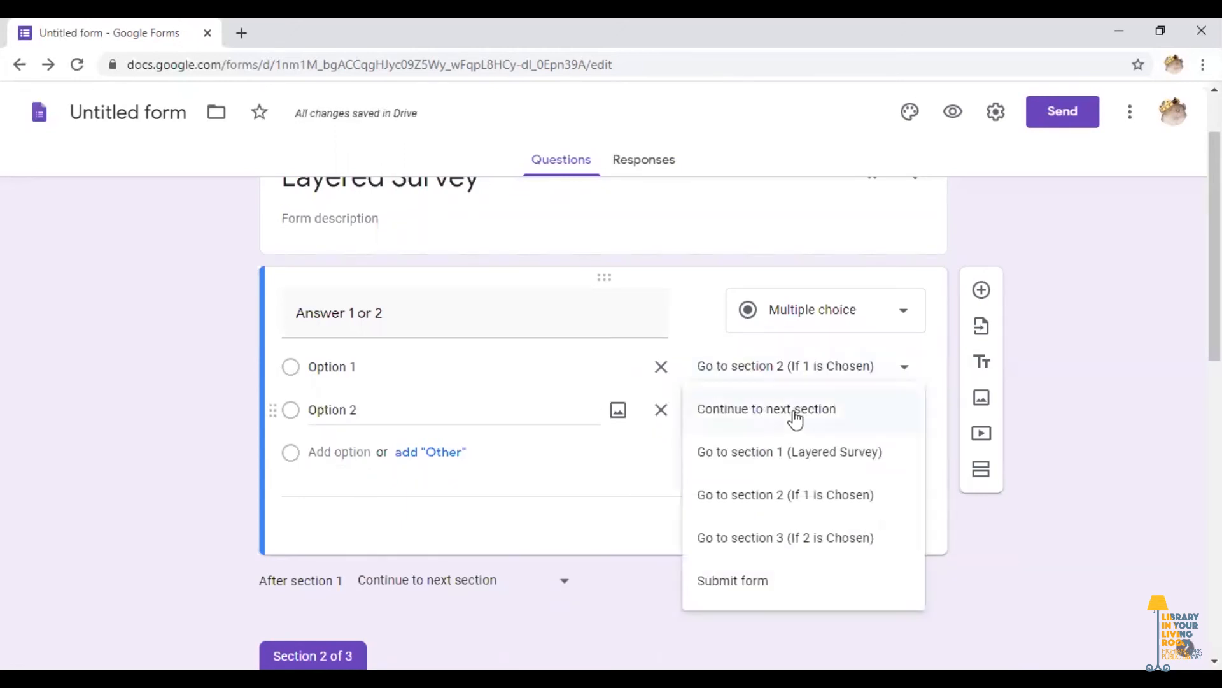
{"action": "left_click", "coordinate": [815, 544]}
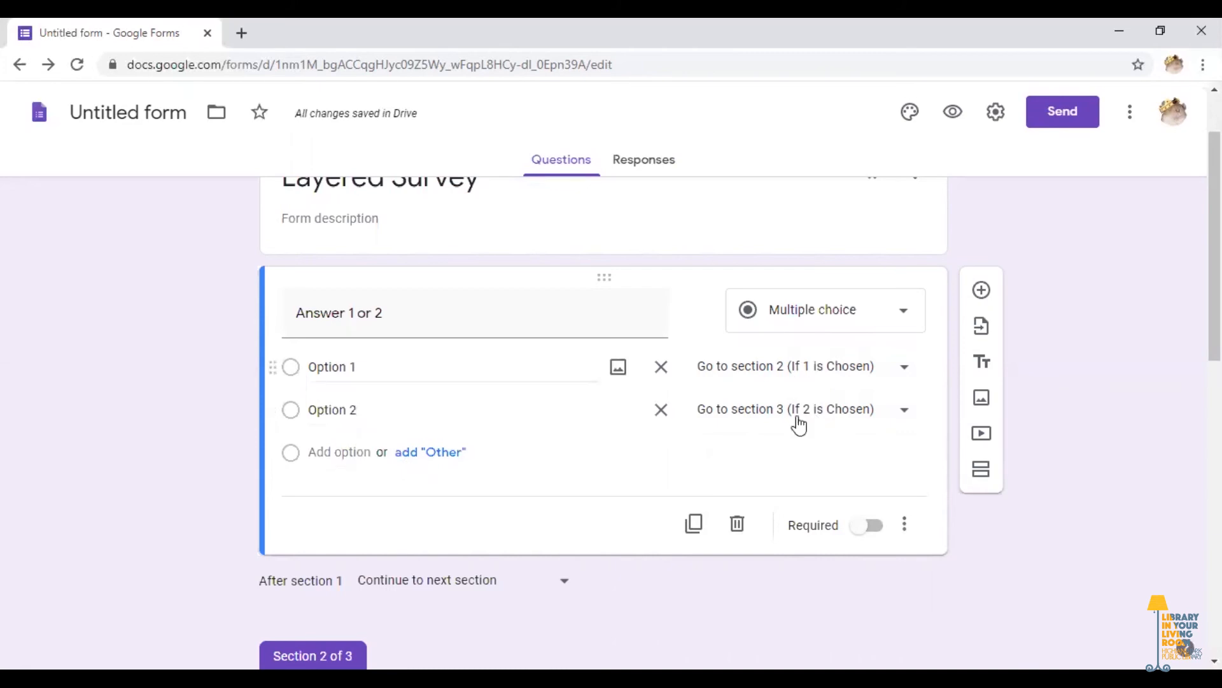
Retitle the "If 1 is Chosen" section as "A or B Question" and check the option destinations in the "Answer 1 or 2" question
{"action": "scroll", "coordinate": [801, 467], "scroll_direction": "down", "scroll_amount": 3}
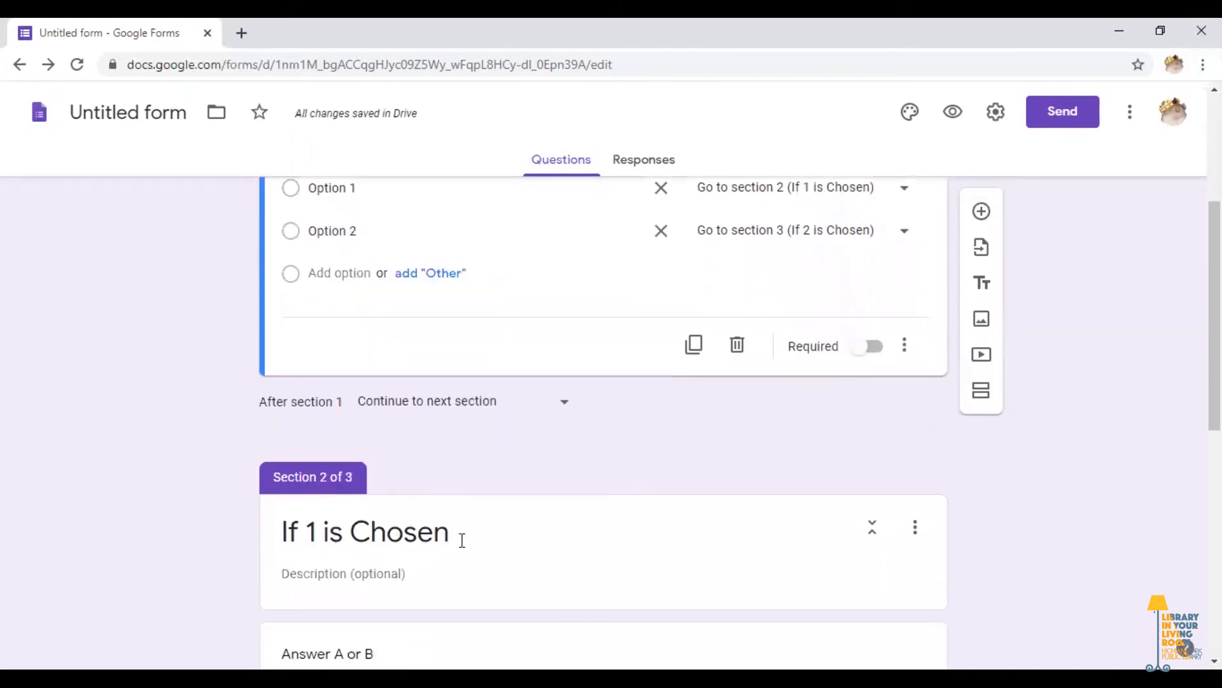
{"action": "left_click", "coordinate": [460, 538]}
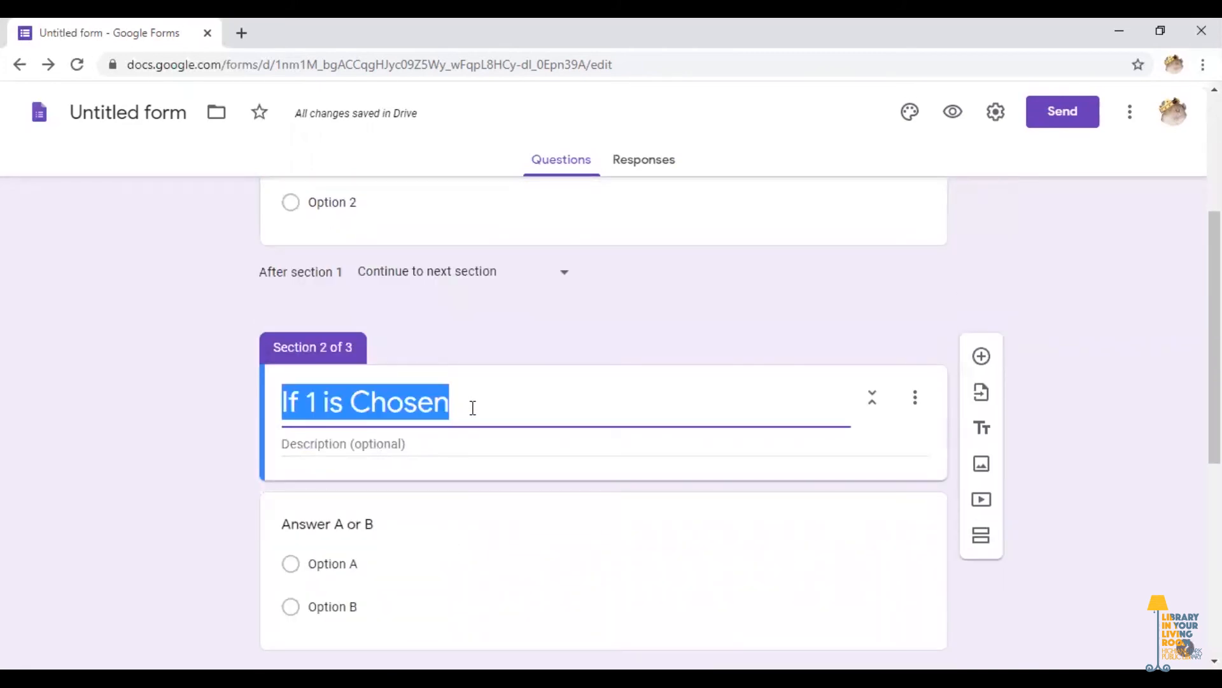
{"action": "type", "text": "A or B"}
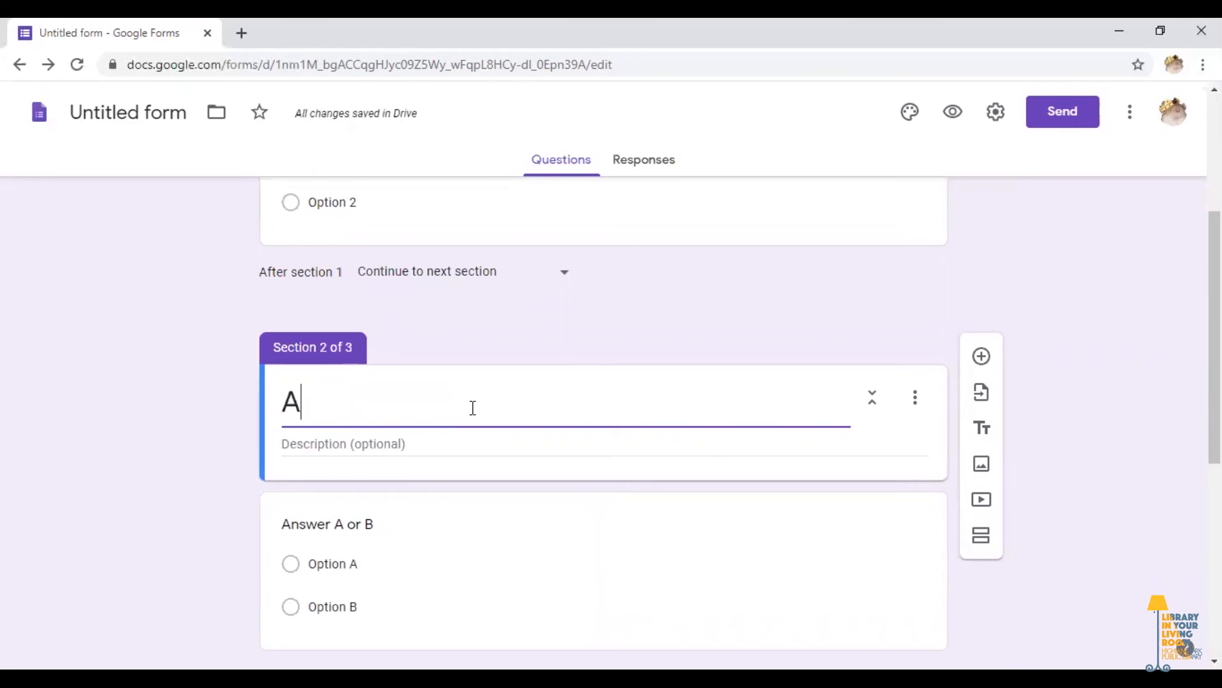
{"action": "type", "text": "Question"}
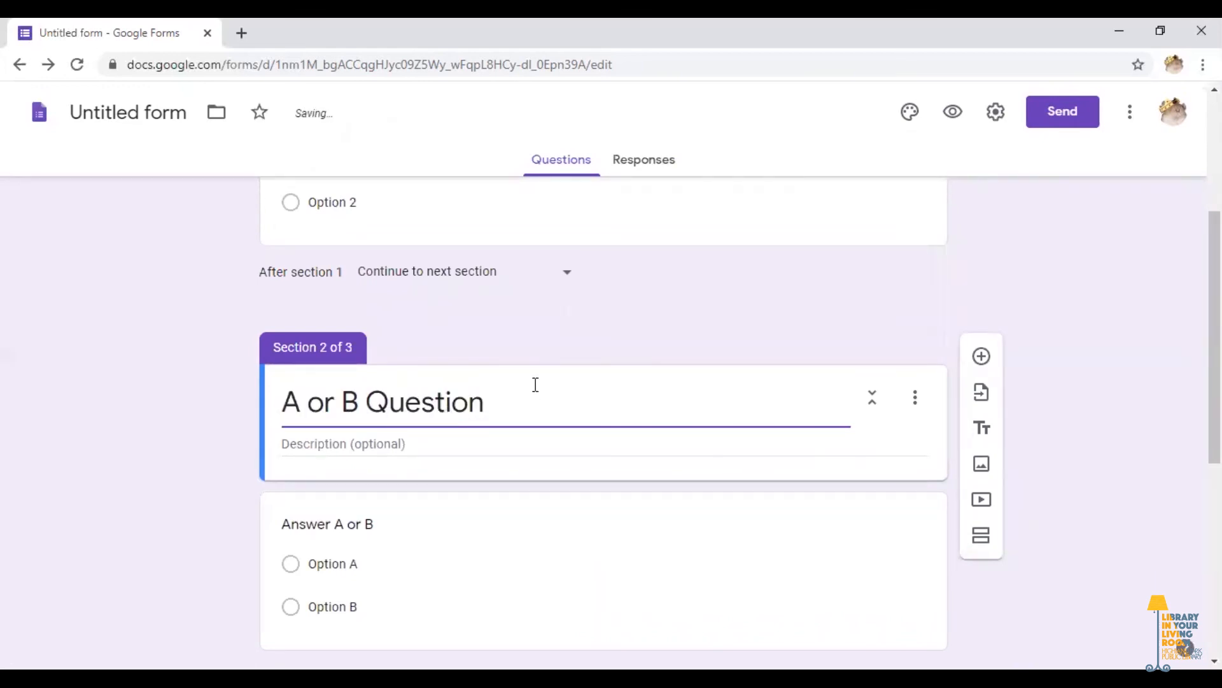
{"action": "left_click", "coordinate": [489, 340]}
{"action": "scroll", "coordinate": [589, 366], "scroll_direction": "up", "scroll_amount": 3}
{"action": "scroll", "coordinate": [600, 367], "scroll_direction": "up", "scroll_amount": 2}
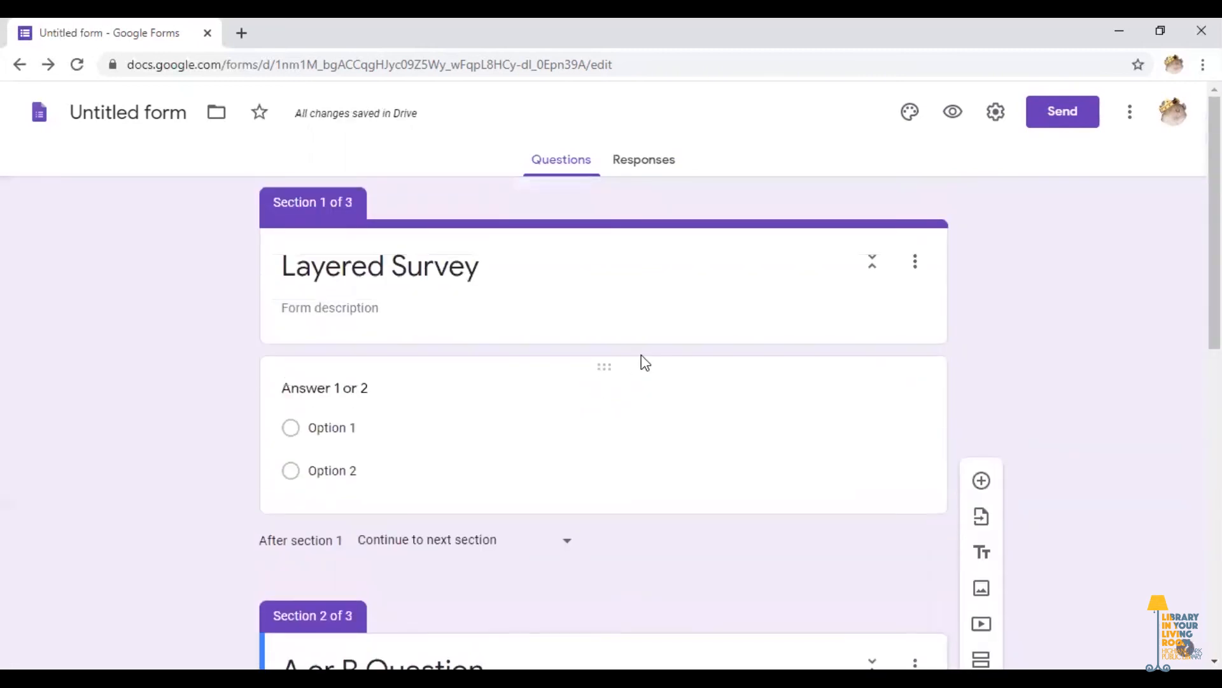
{"action": "left_click", "coordinate": [717, 446]}
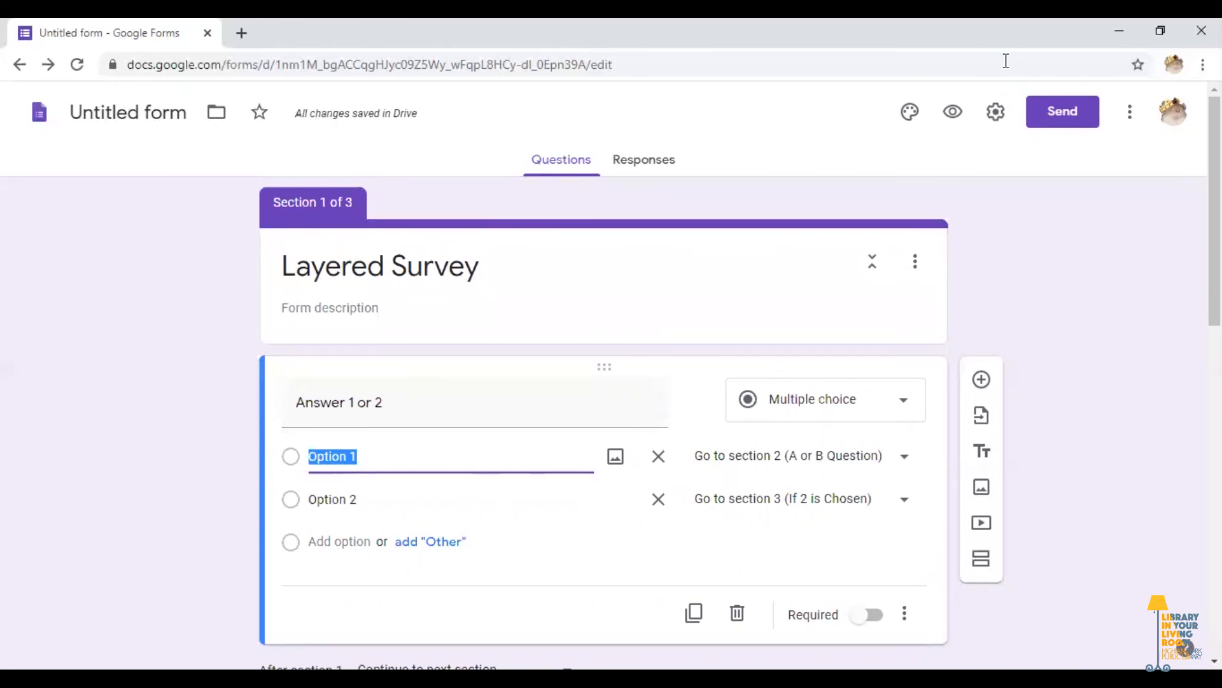
Preview the form and test the branching by choosing Option 1 and continuing to its follow-up section
{"action": "left_click", "coordinate": [952, 114]}
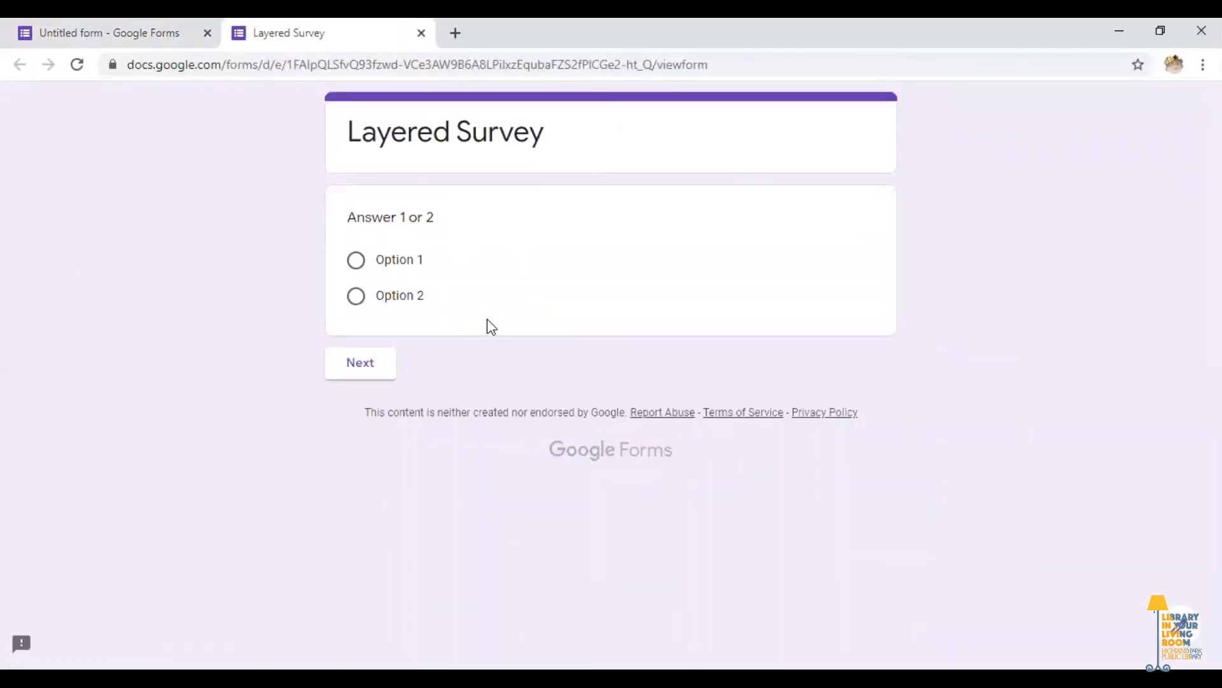
{"action": "left_click", "coordinate": [355, 261]}
{"action": "left_click", "coordinate": [358, 403]}
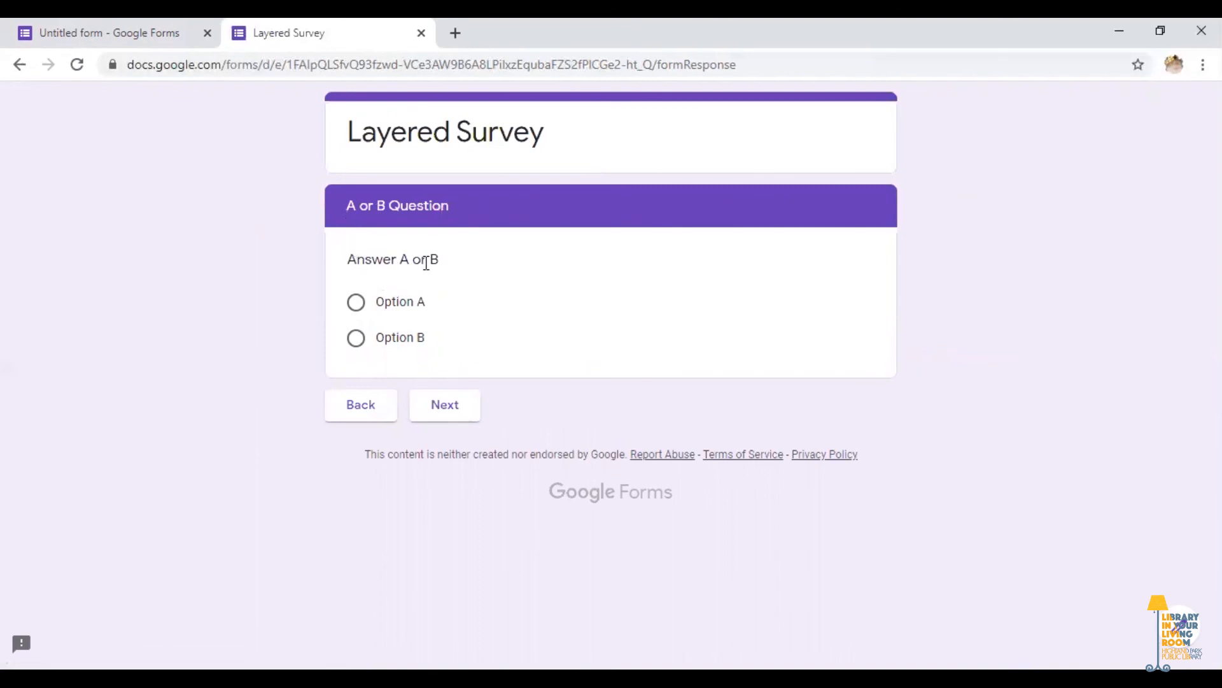
Return to the previewed form's first question, choose Option 2 instead and continue to its follow-up section
{"action": "left_click", "coordinate": [362, 408]}
{"action": "left_click", "coordinate": [357, 297]}
{"action": "left_click", "coordinate": [356, 402]}
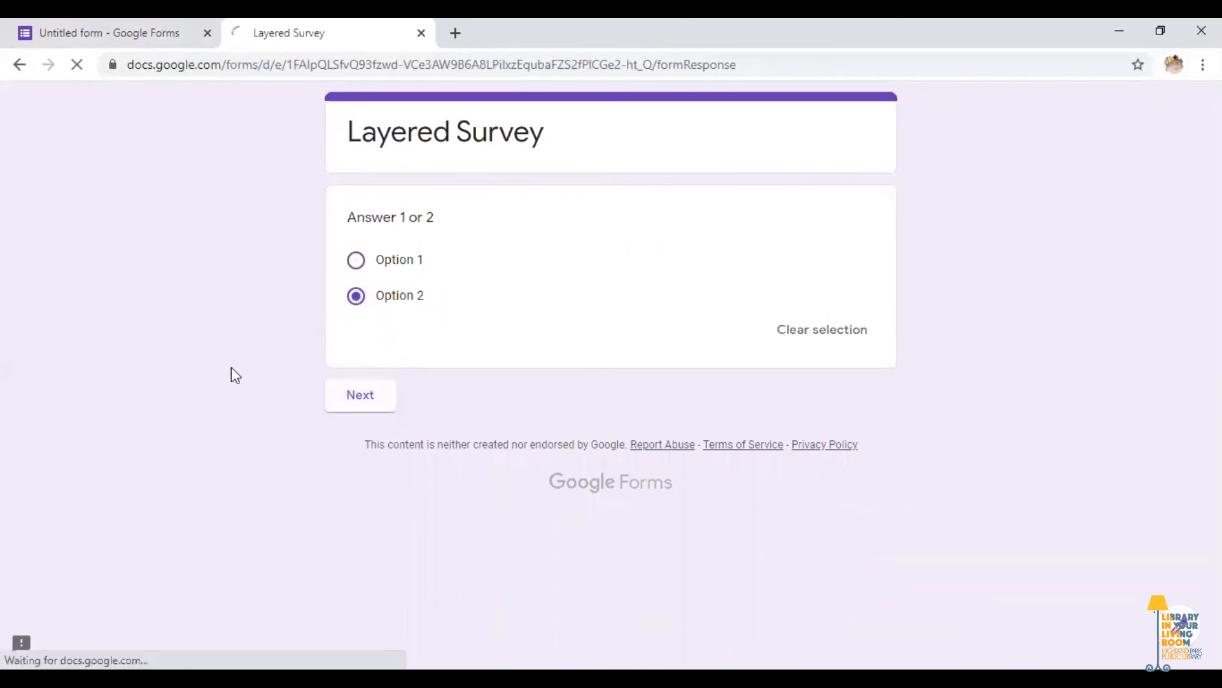